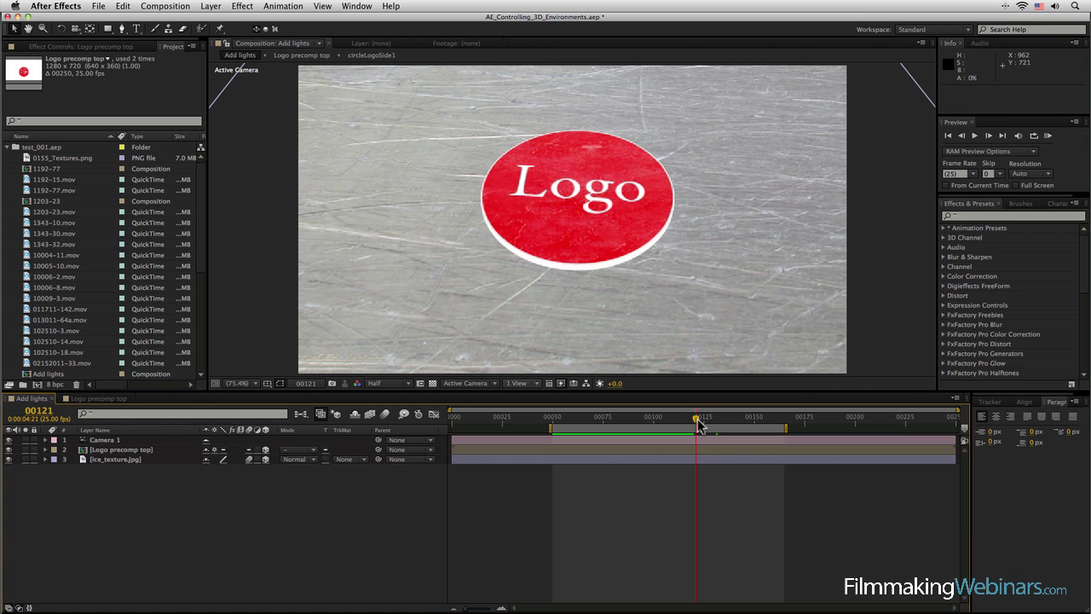
Step: Move the playhead to frame 00144 and bring up the final movie AE_3D_Environments_Final.mov
left_click_drag(697, 419, 743, 419)
key("super+Tab")
Step: Play AE_3D_Environments_Final.mov to preview the shadowed red Logo disc on the ice
left_click(531, 509)
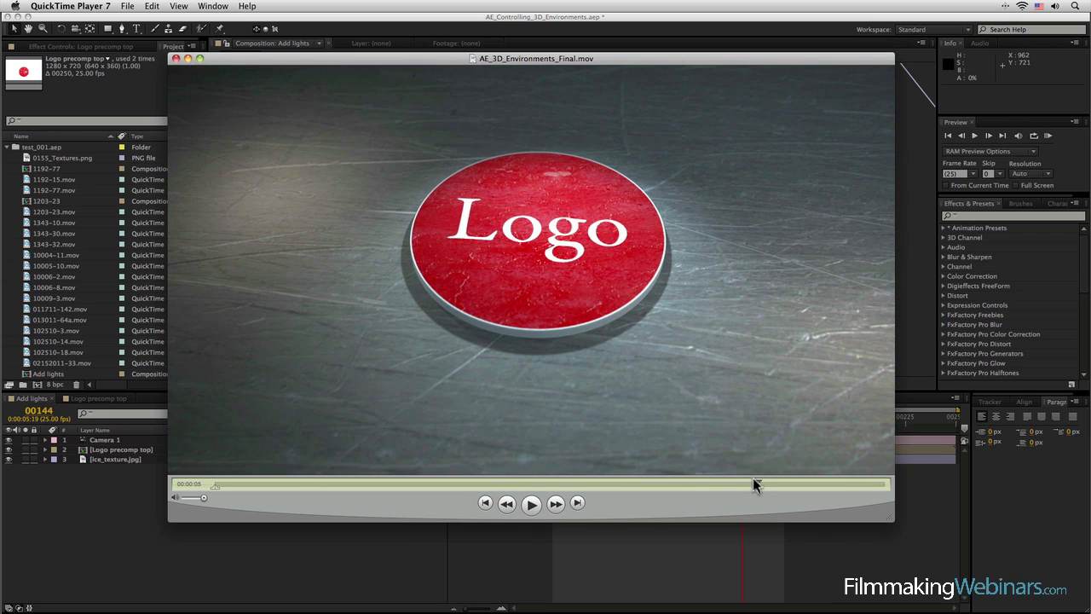
Step: Return to the composition at frame 00061 and create a new Spot light layer
left_click(427, 575)
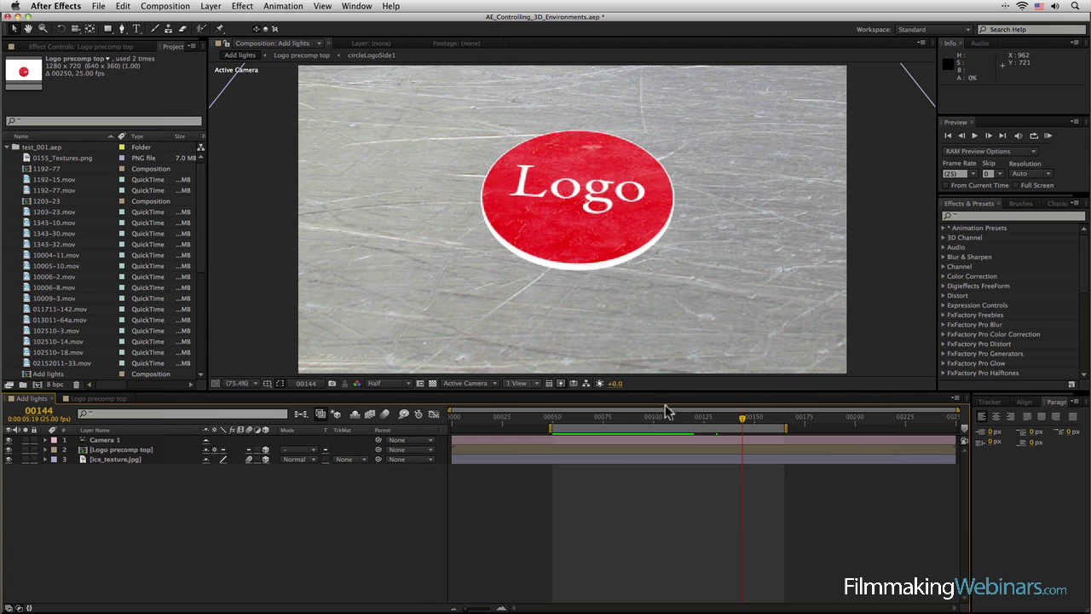
mouse_move(570, 420)
left_mouse_down()
mouse_move(556, 418)
mouse_move(626, 418)
mouse_move(575, 418)
left_mouse_up()
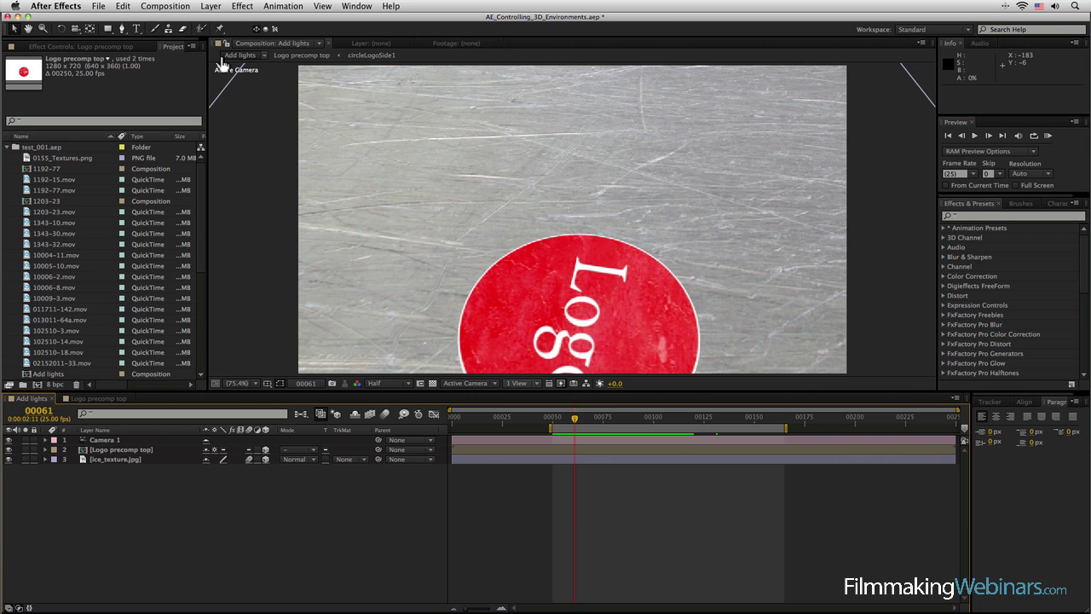
left_click(201, 7)
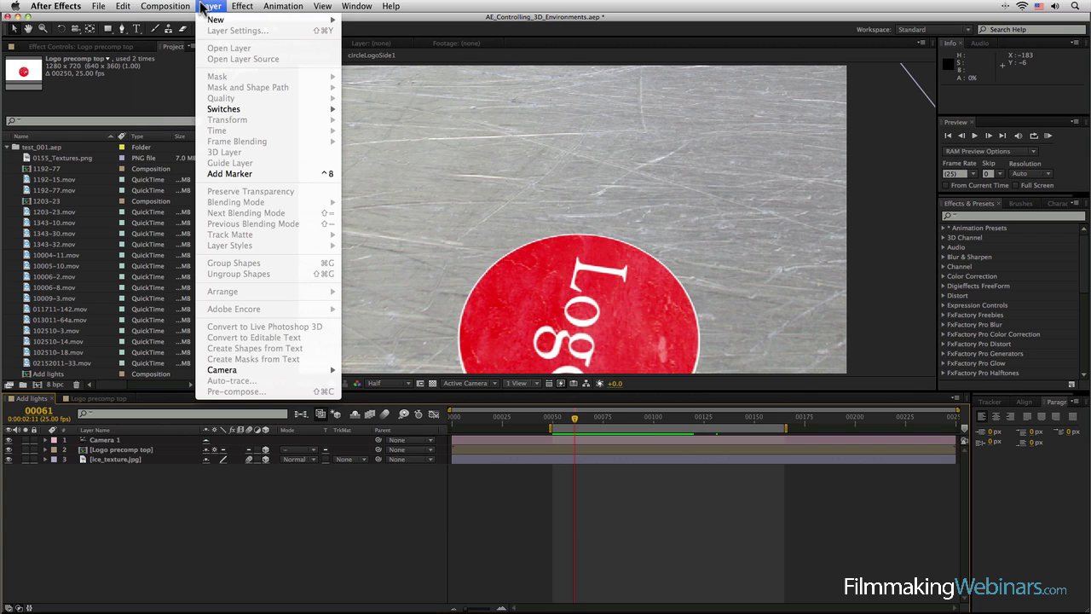
mouse_move(210, 26)
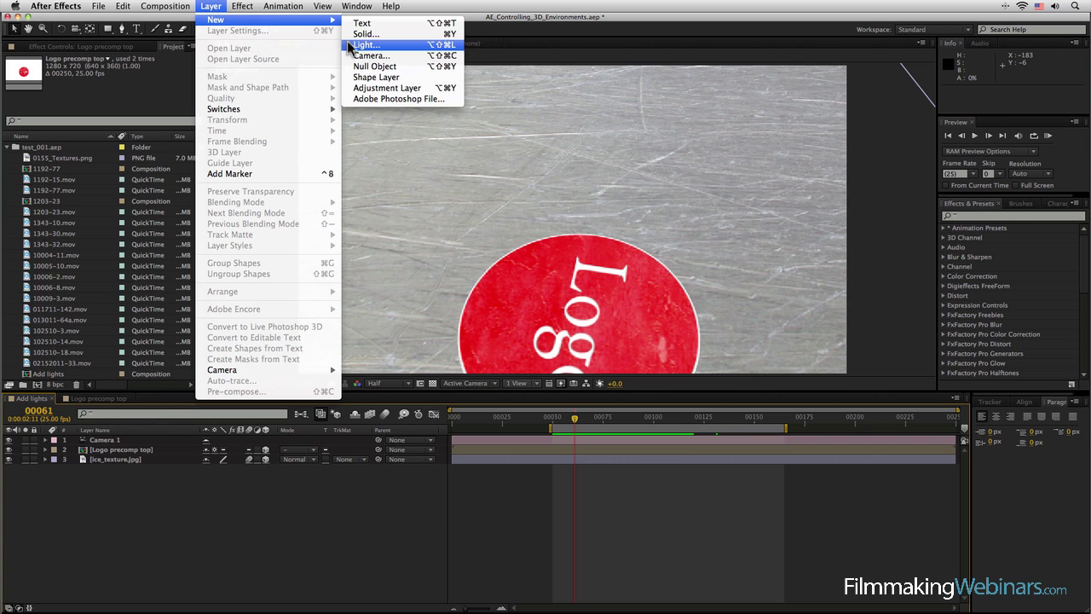
left_click(402, 51)
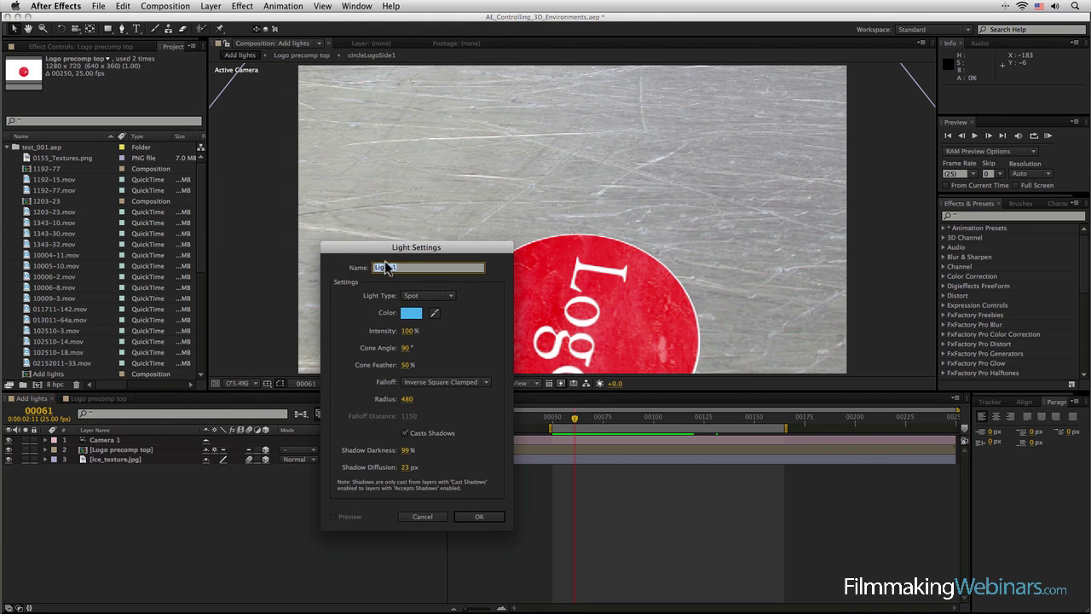
left_click(586, 148)
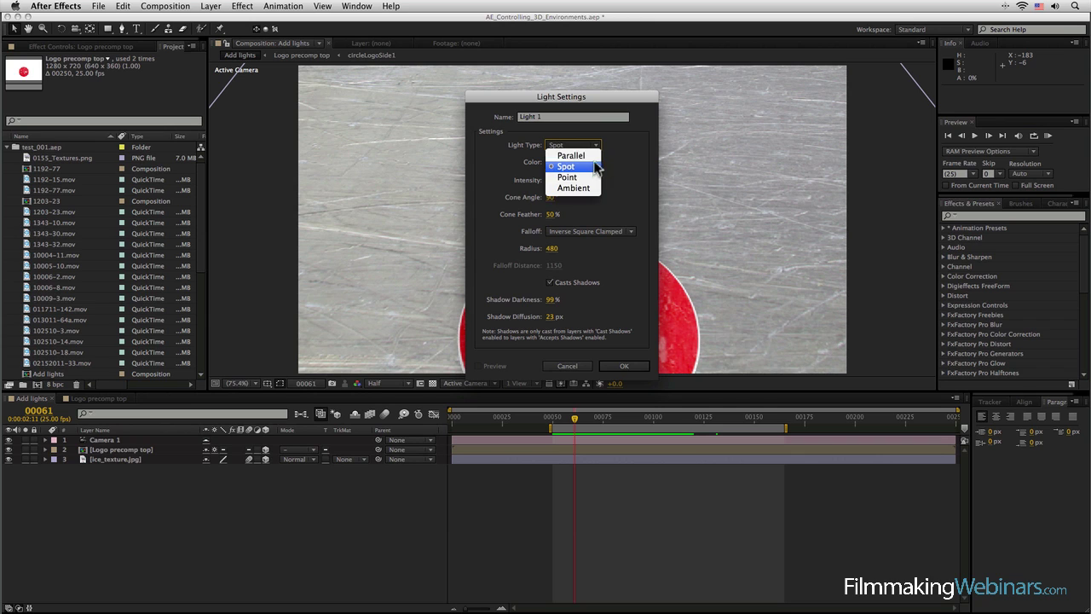
left_click(600, 167)
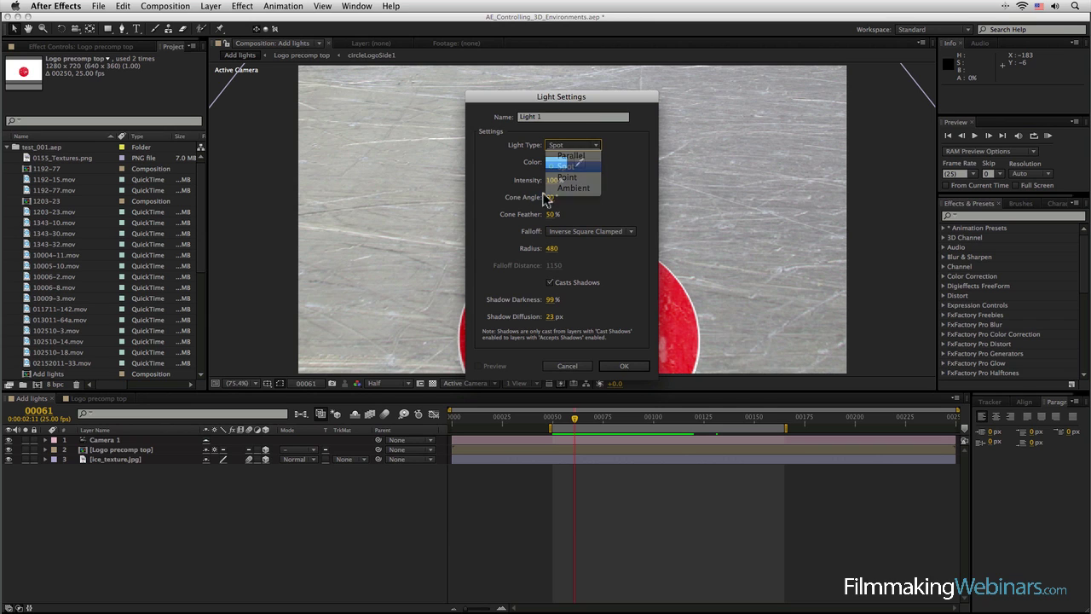
Step: Make the light white with Falloff None and no shadows, naming it Spot 1
left_click(556, 162)
left_click_drag(411, 389, 378, 331)
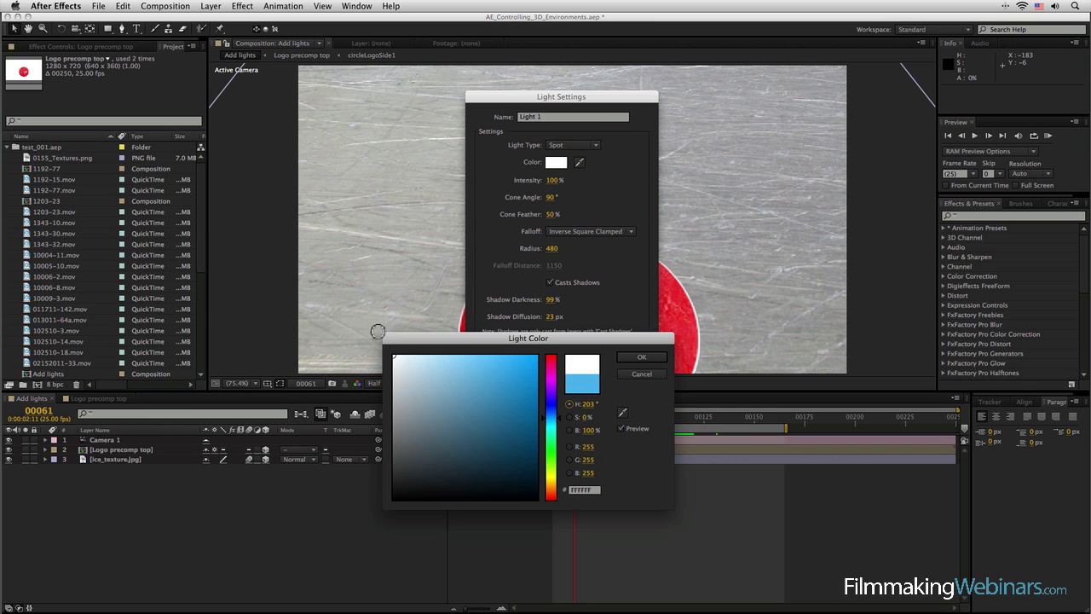
left_click(622, 374)
left_click(581, 231)
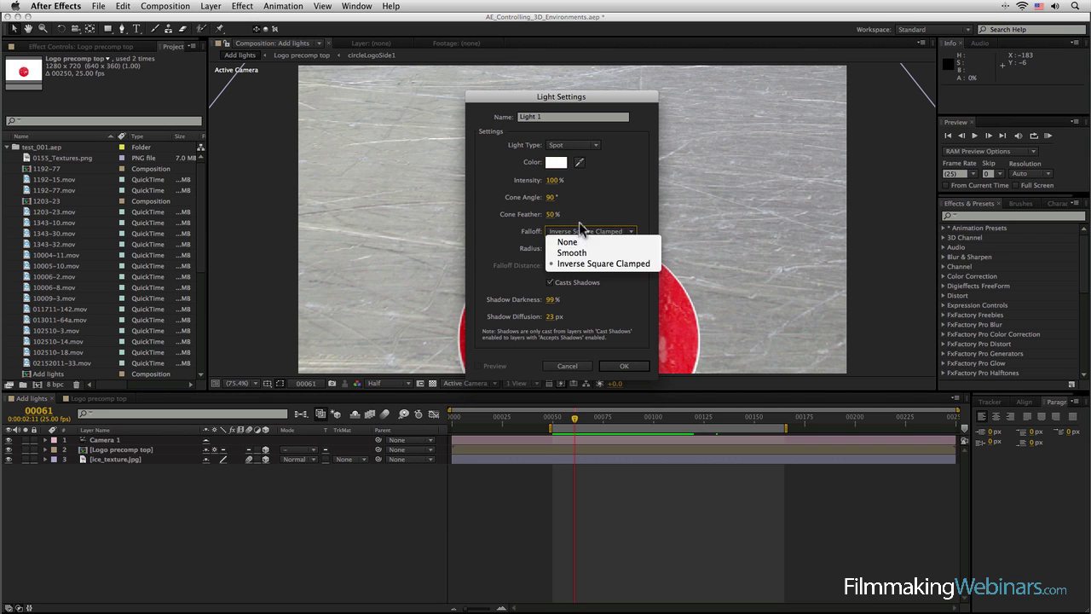
left_click(564, 236)
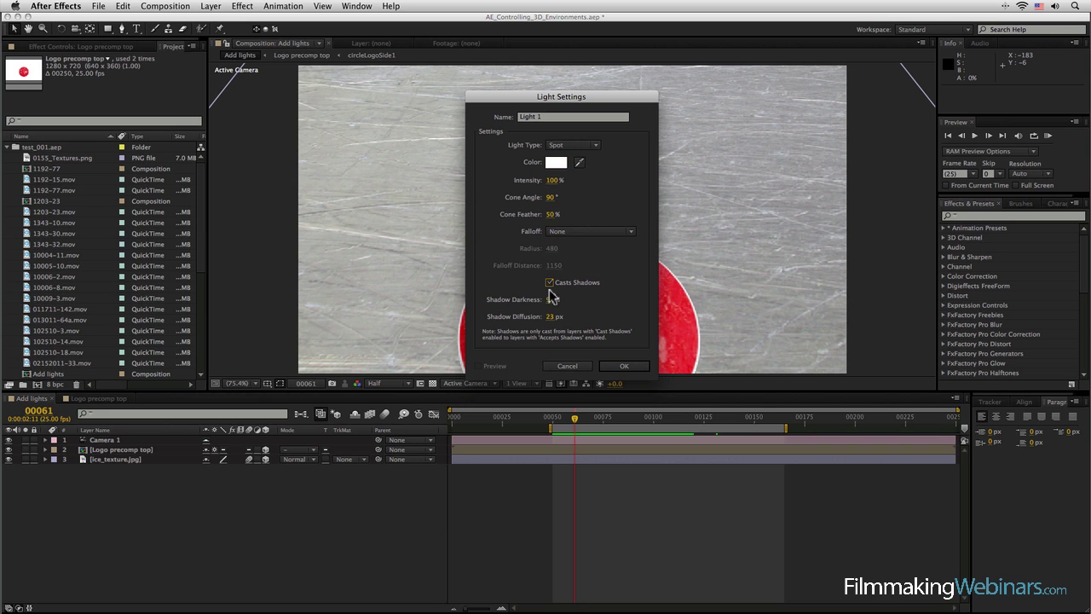
left_click(550, 282)
left_click_drag(545, 103, 399, 209)
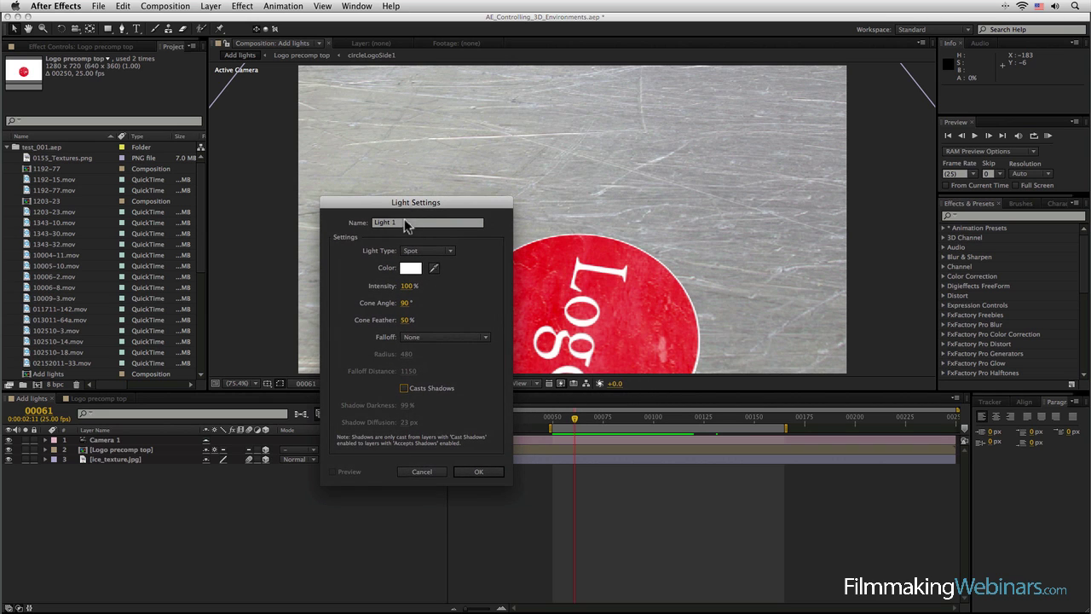
type("Spo")
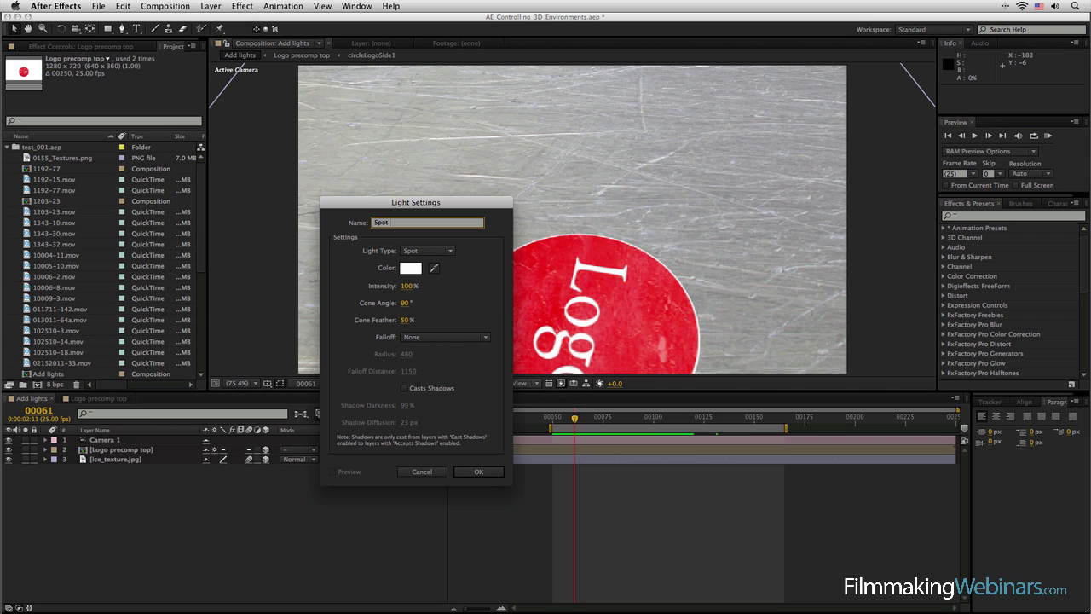
left_click(480, 470)
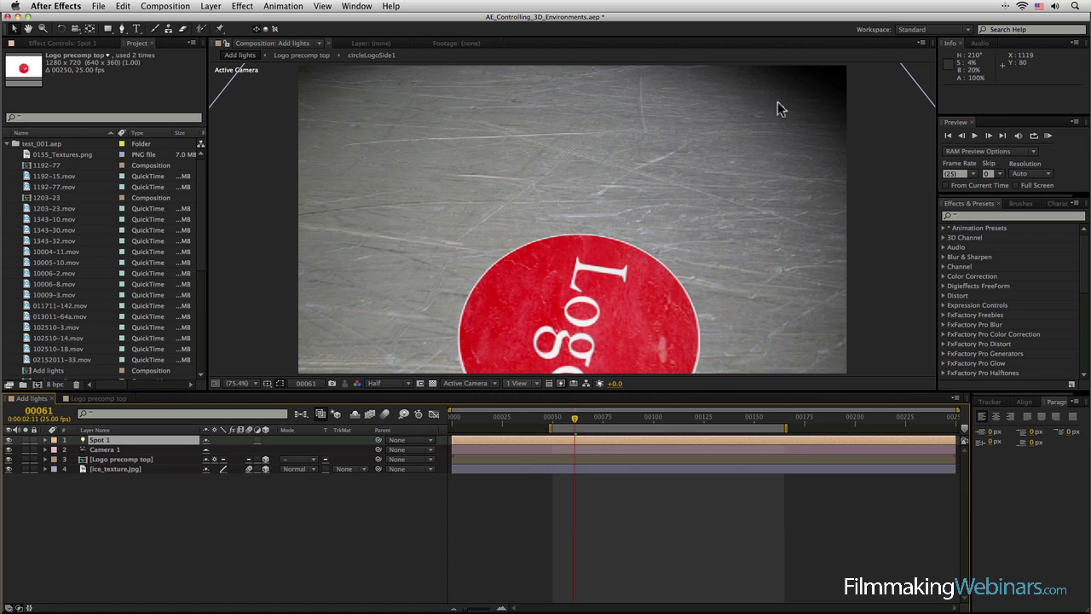
Step: Split the viewer into 2 Views - Horizontal with the left view active
left_click(533, 386)
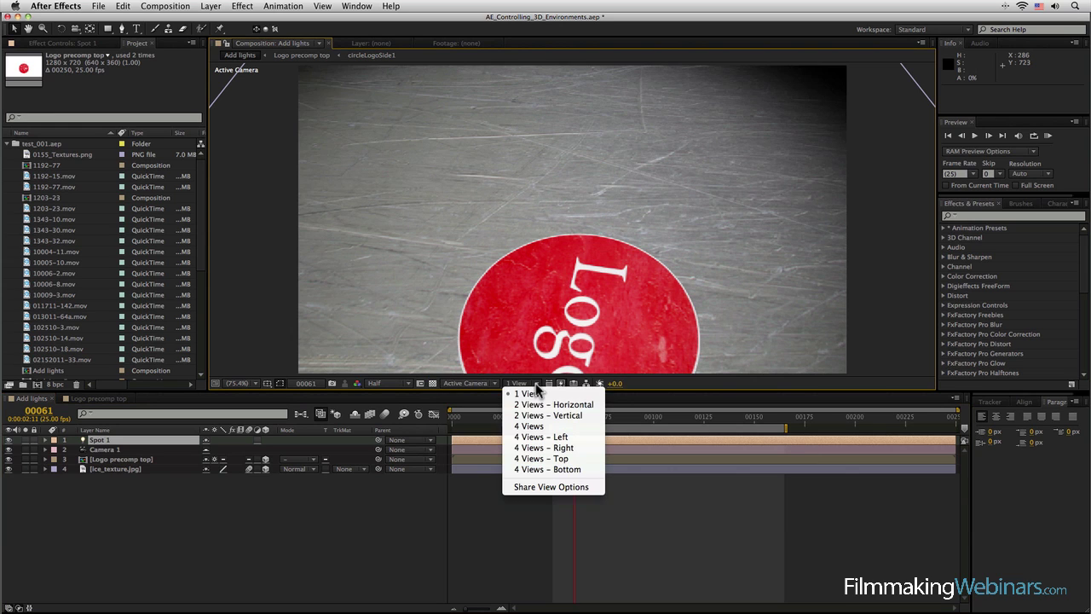
left_click(593, 406)
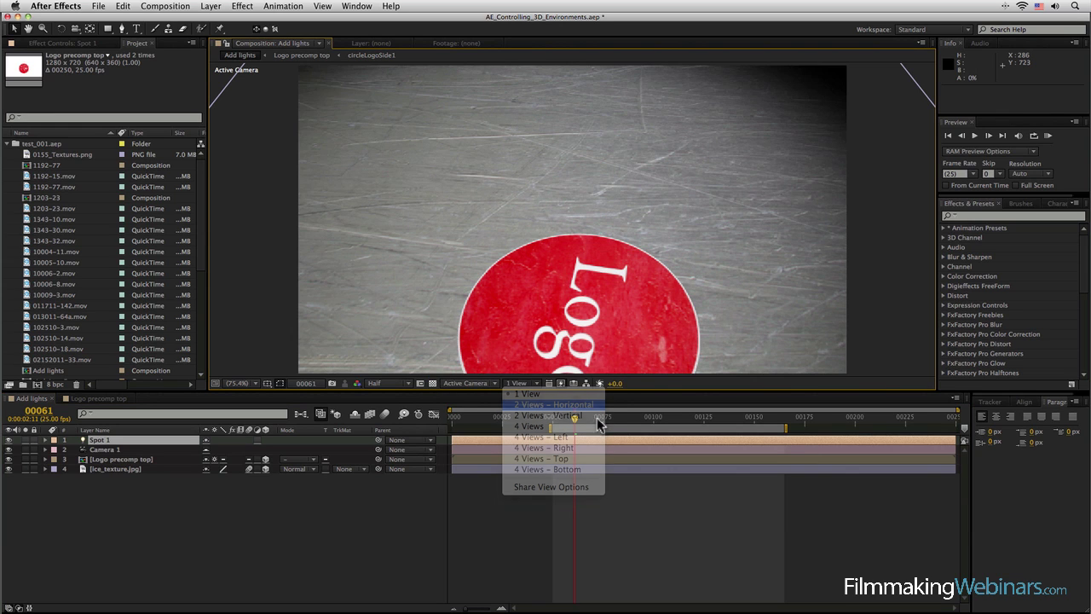
left_click(341, 345)
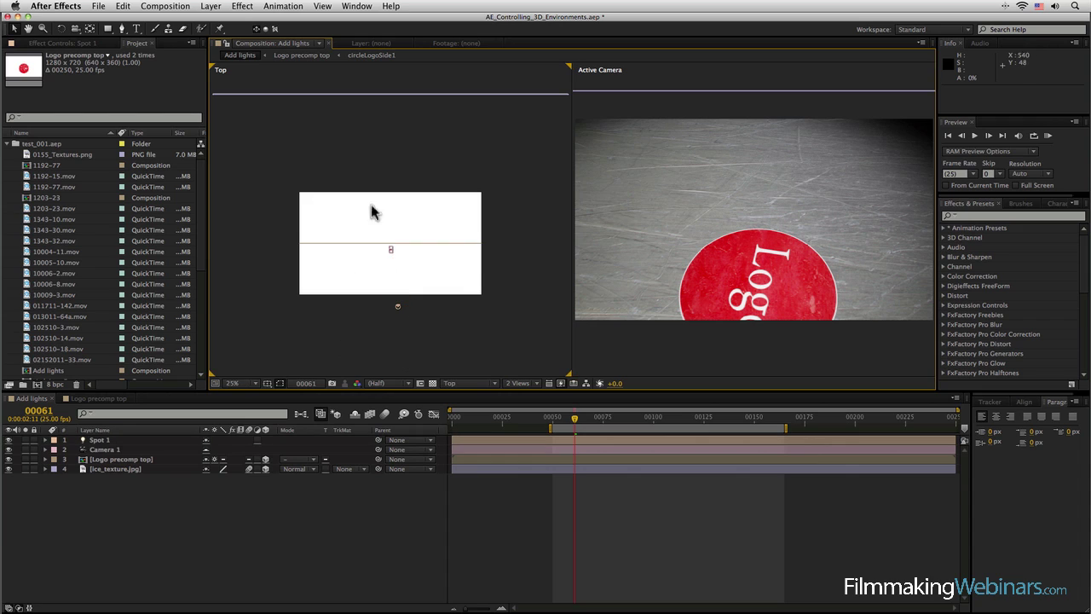
Step: Cycle the left view through Left, Right and Top, then orbit Custom View 1
left_click(482, 384)
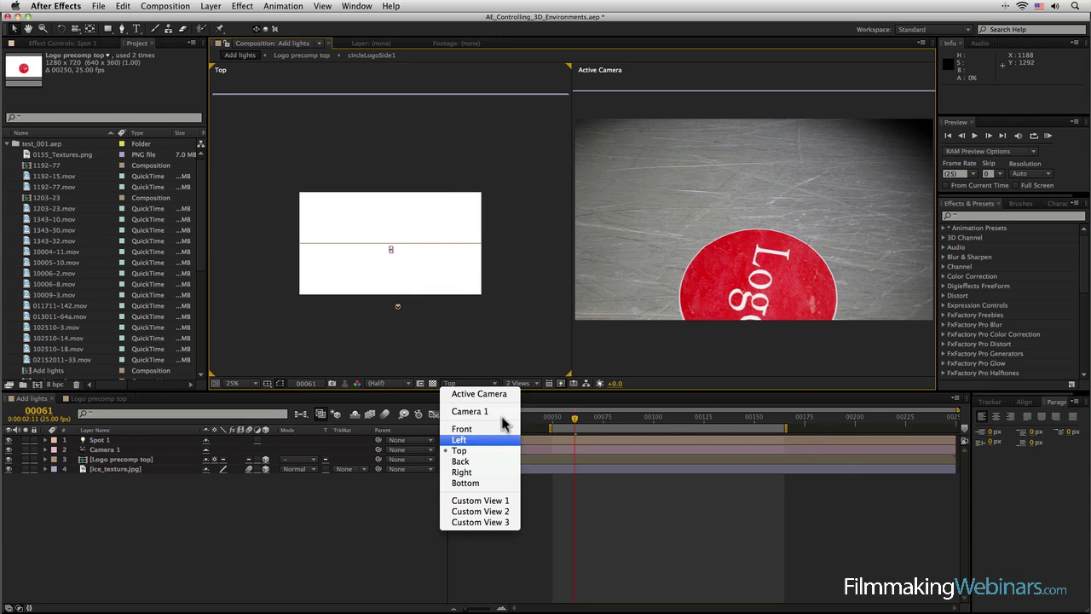
left_click(494, 439)
left_click(483, 383)
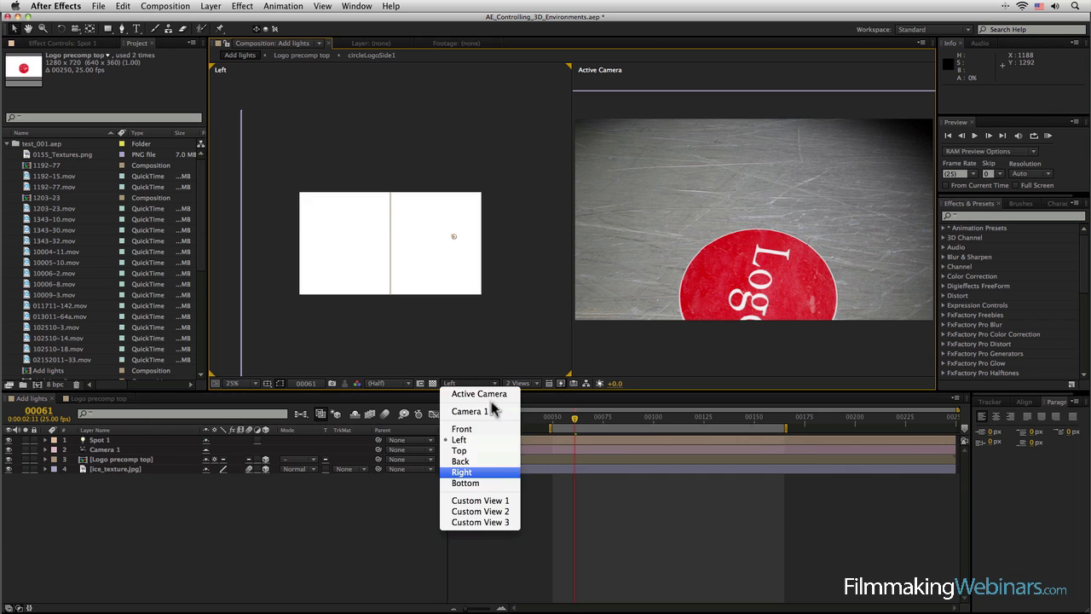
left_click(477, 472)
left_click(477, 384)
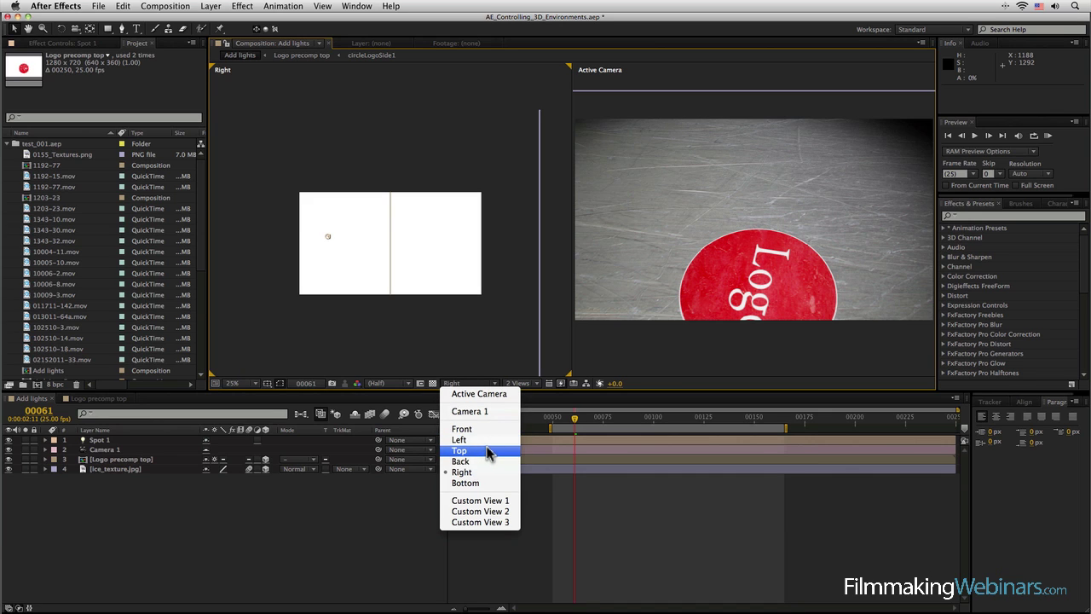
left_click(488, 450)
left_click(483, 384)
left_click(493, 501)
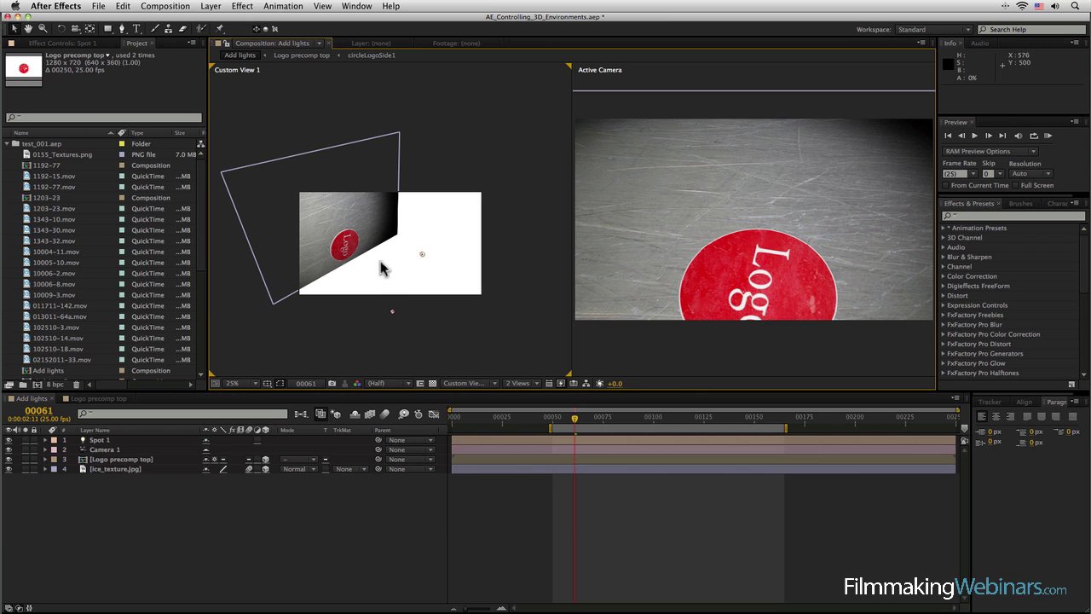
key("c")
left_click_drag(397, 262, 409, 323)
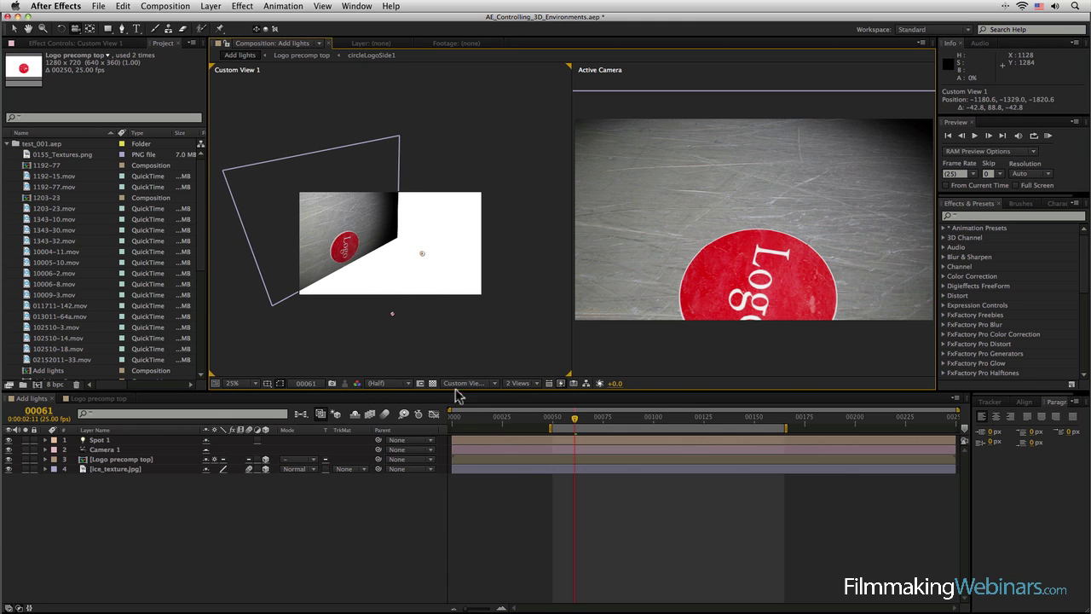
Step: Set the left view to Top, select Spot 1 and zoom out to 12.5%
left_click(464, 383)
left_click(477, 452)
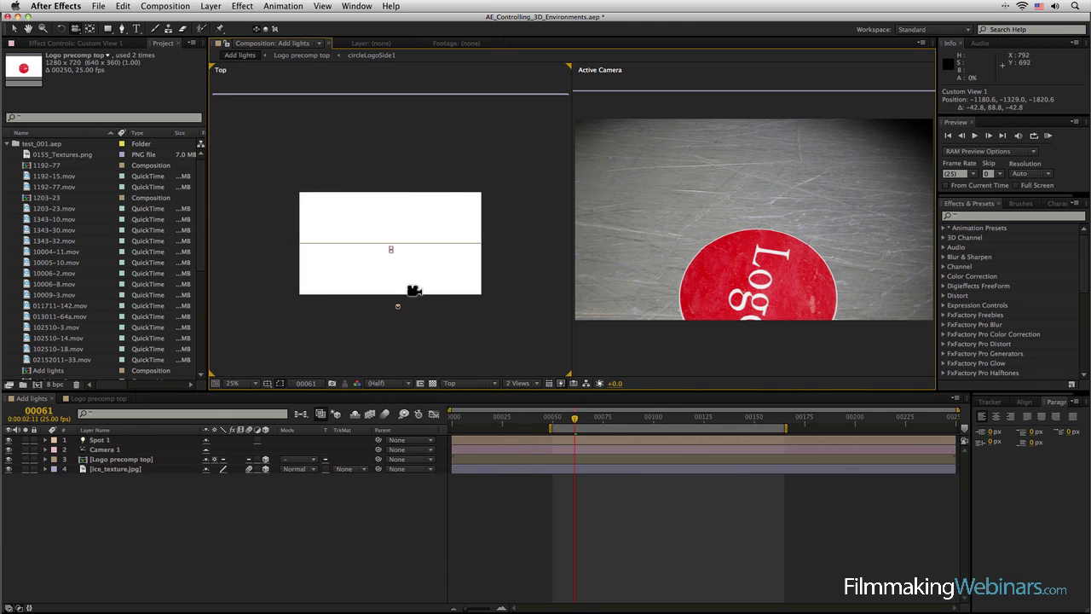
left_click(121, 440)
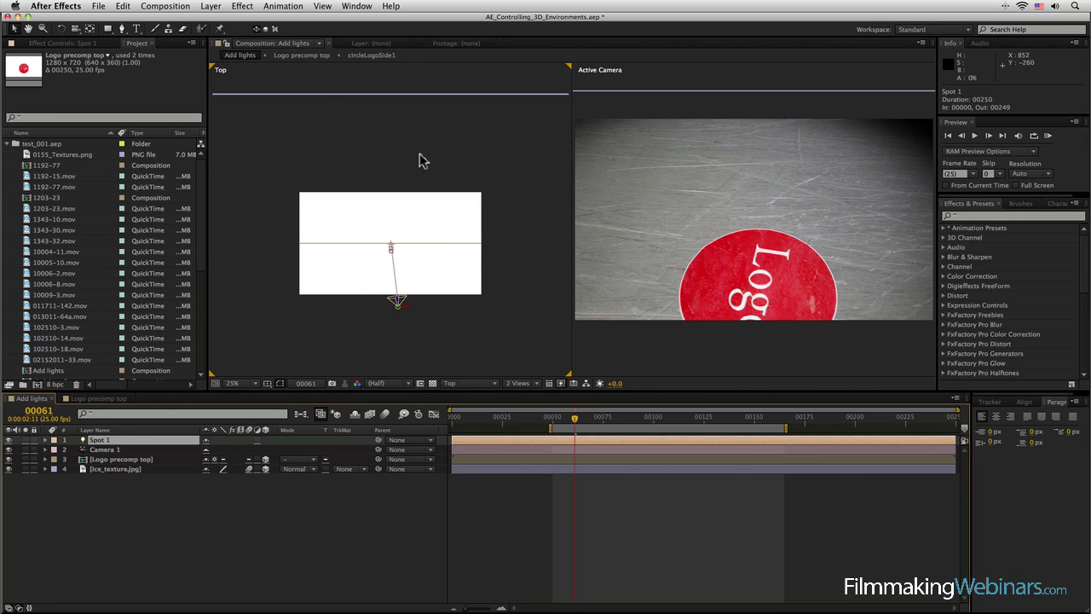
key("comma")
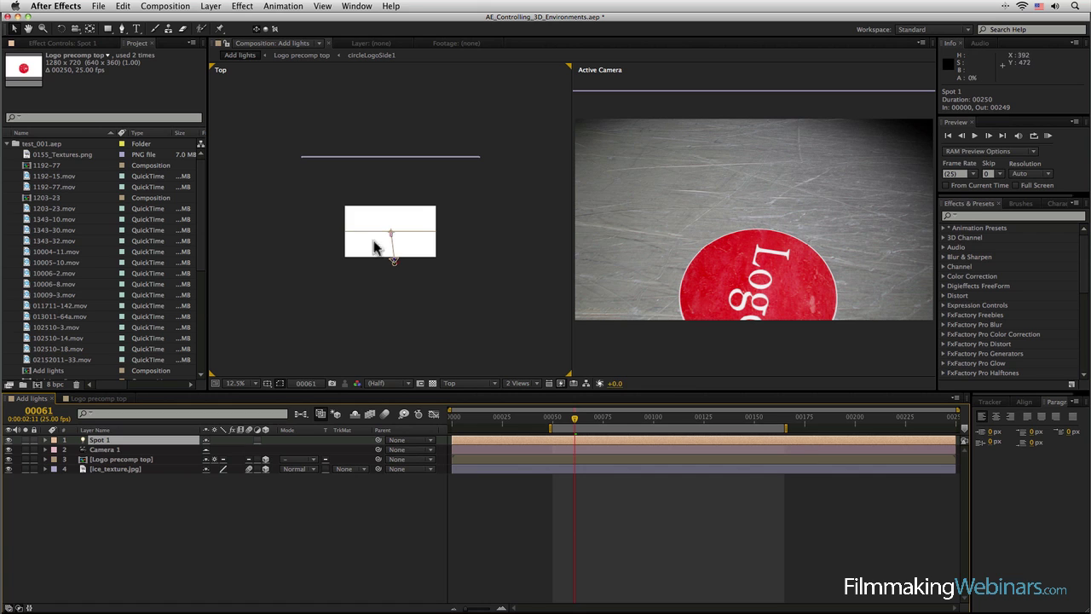
Step: Drag Spot 1 and its Point of Interest toward the back left of the scene
left_click_drag(394, 266, 378, 176)
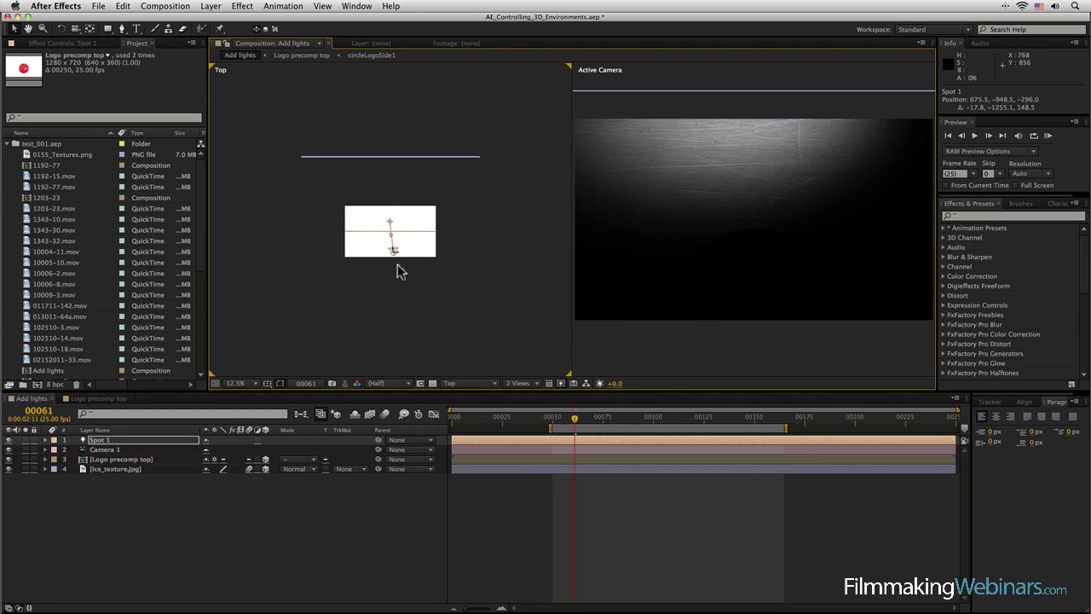
left_click(389, 248)
left_click_drag(386, 245, 345, 200)
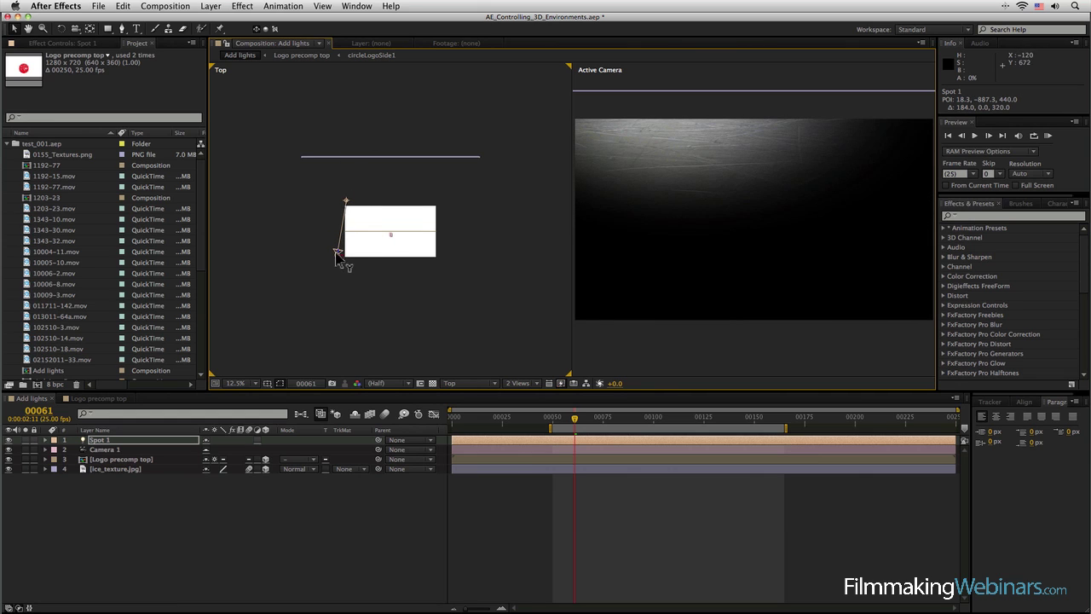
left_click_drag(338, 256, 335, 207)
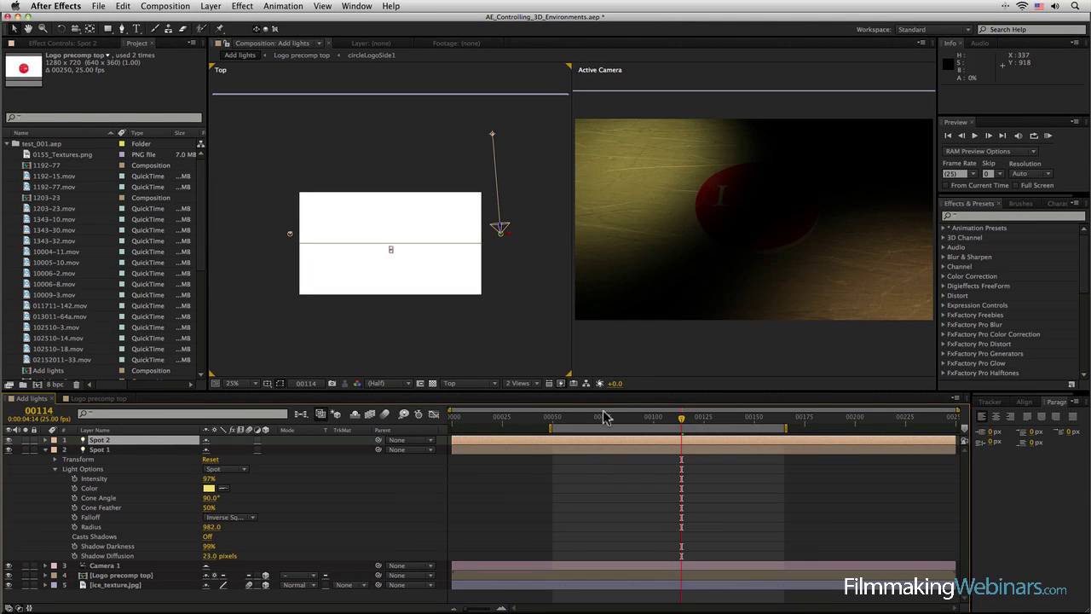
Step: Move the time indicator, collapse Spot 1's properties and start a new light
left_click_drag(604, 418, 724, 418)
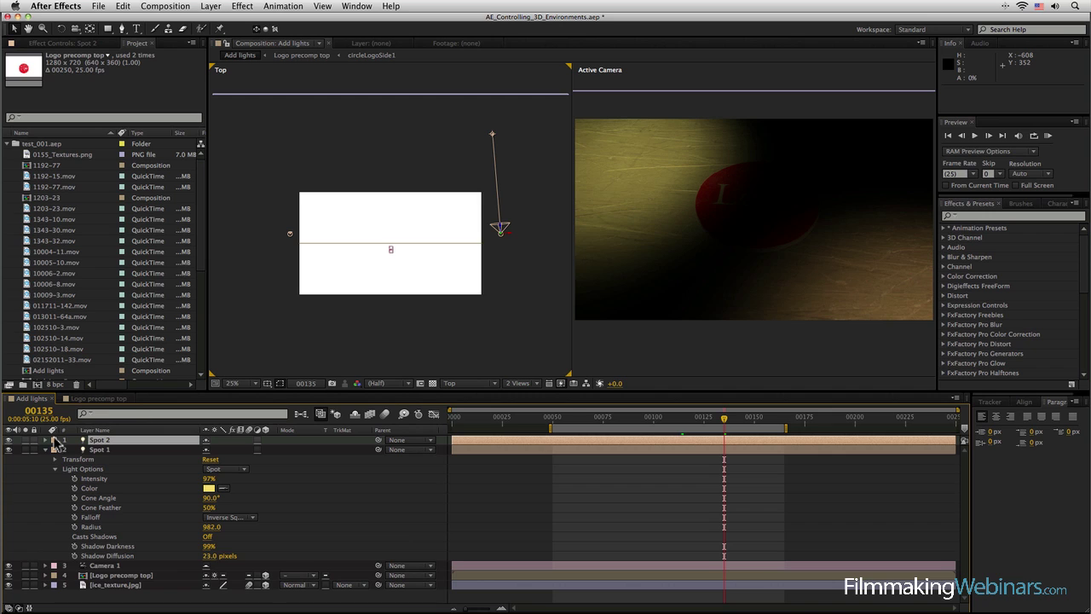
left_click(46, 450)
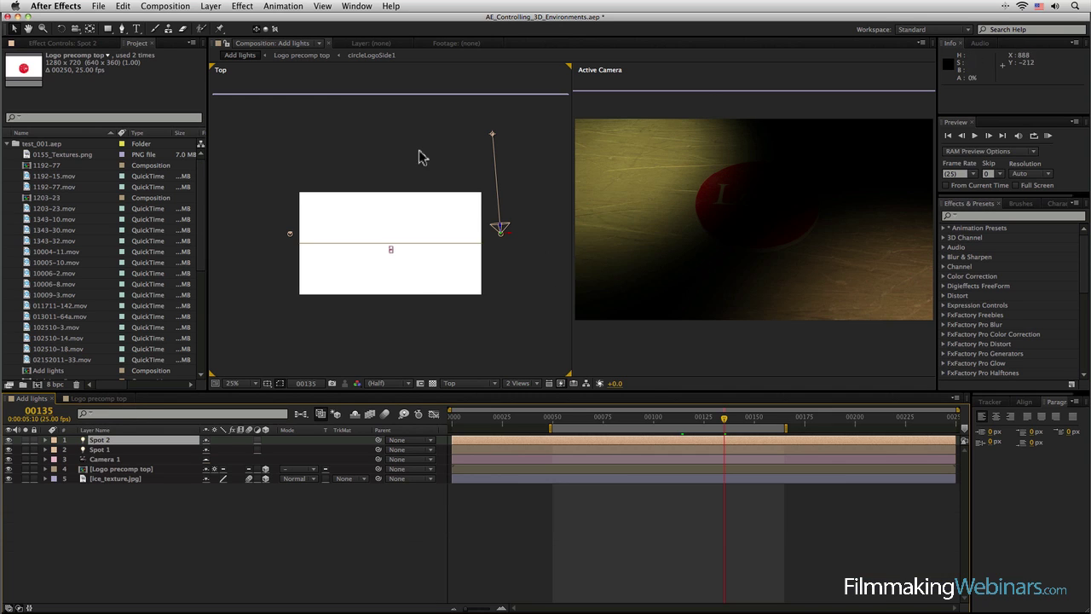
left_click(212, 6)
mouse_move(226, 19)
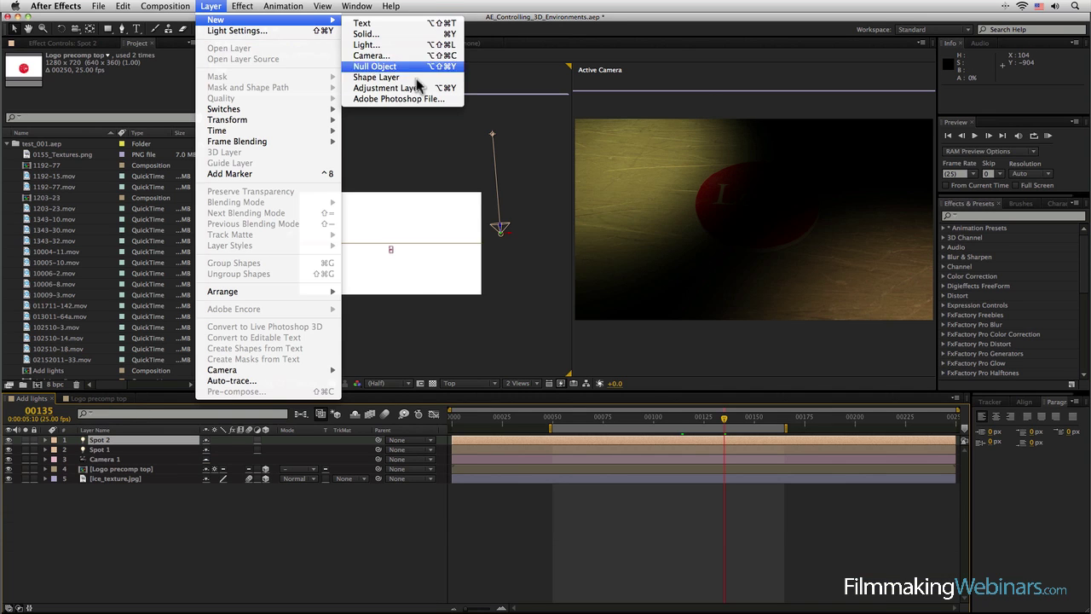
left_click(418, 45)
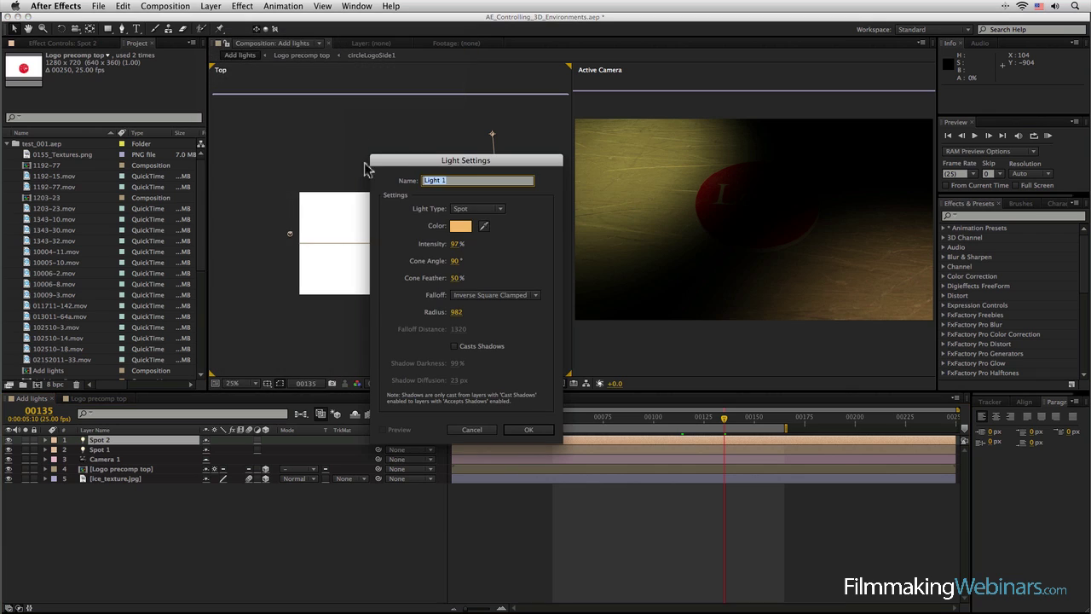
Step: Set the new light's type to Parallel after trying Ambient
left_click(491, 209)
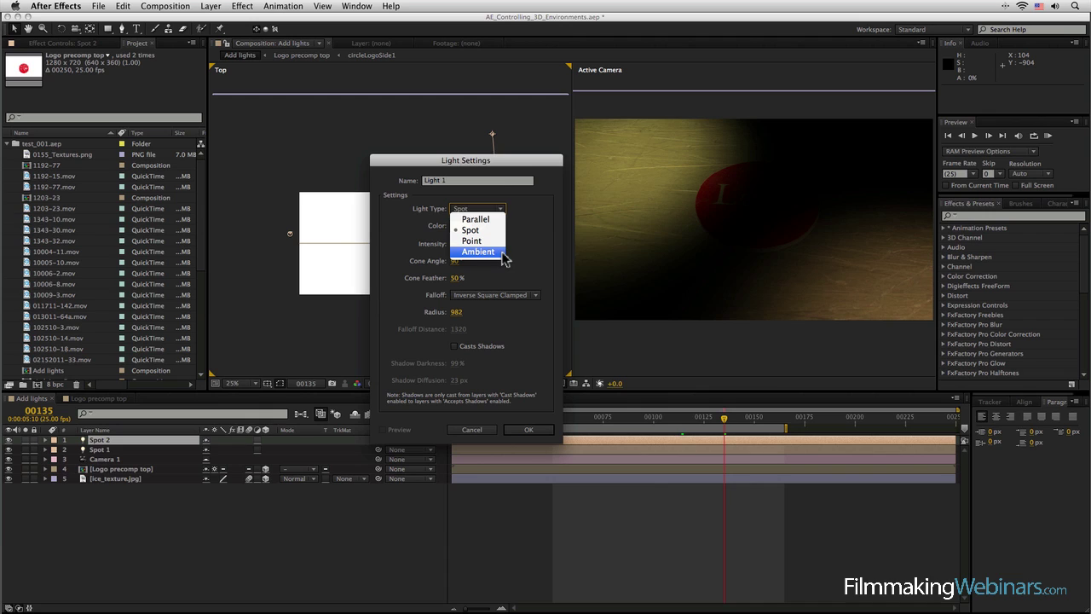
left_click(502, 254)
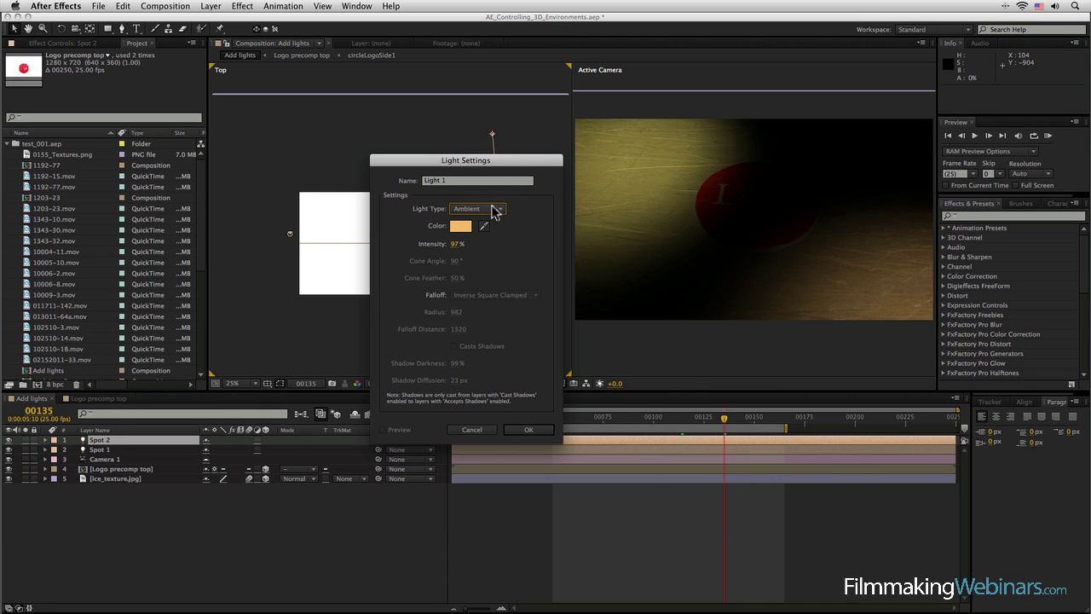
left_click(496, 211)
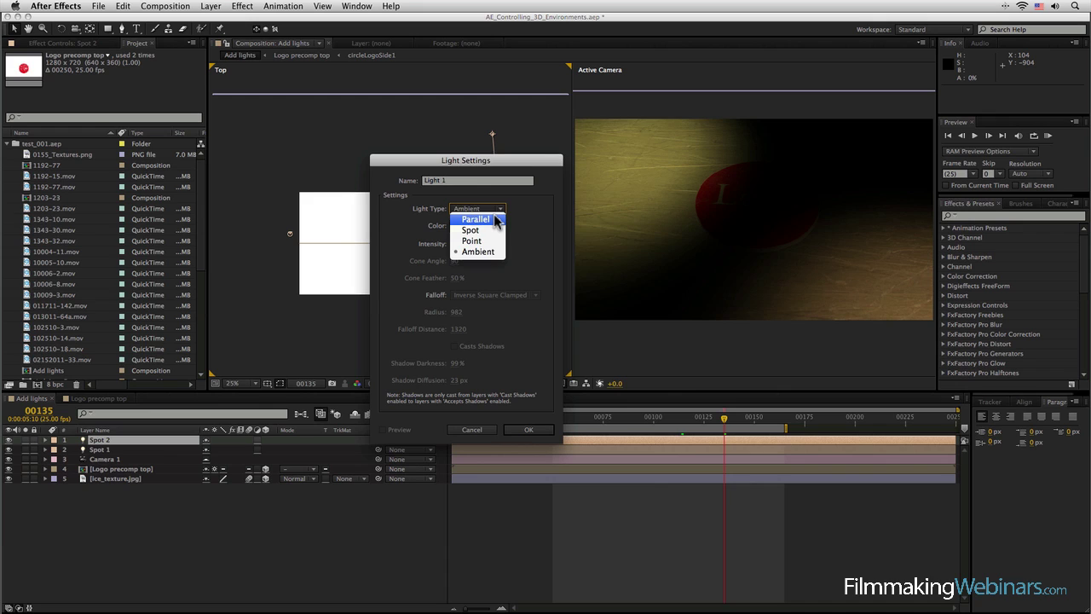
left_click(480, 220)
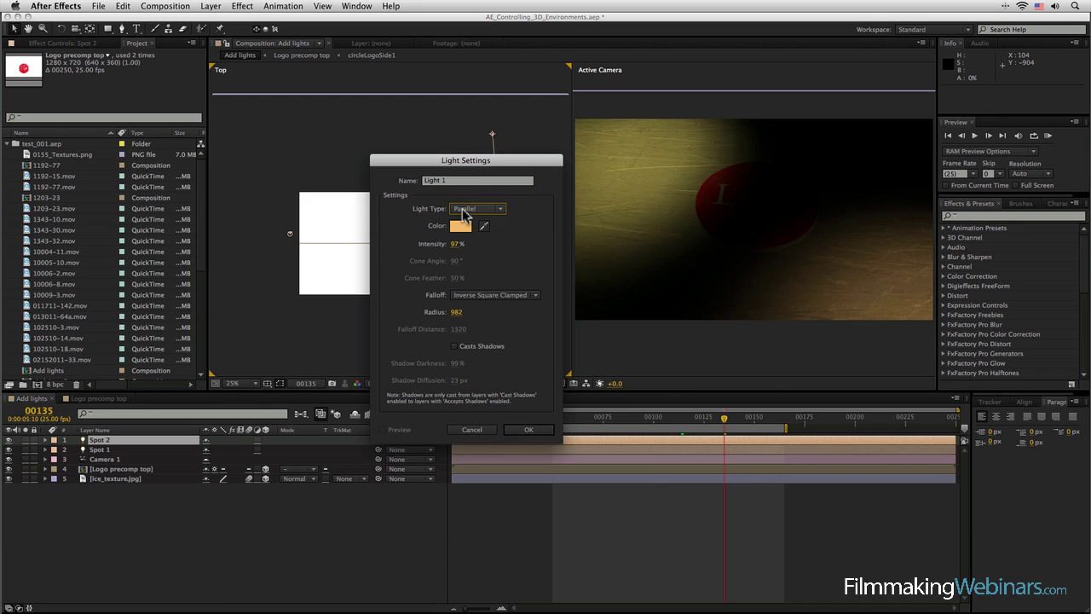
left_click(496, 213)
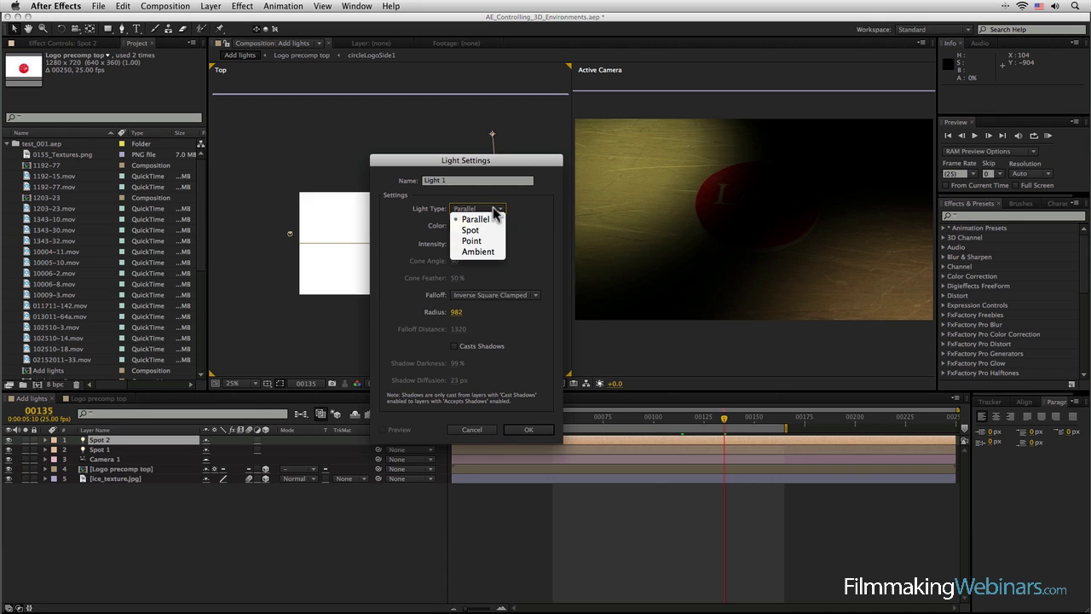
left_click(477, 251)
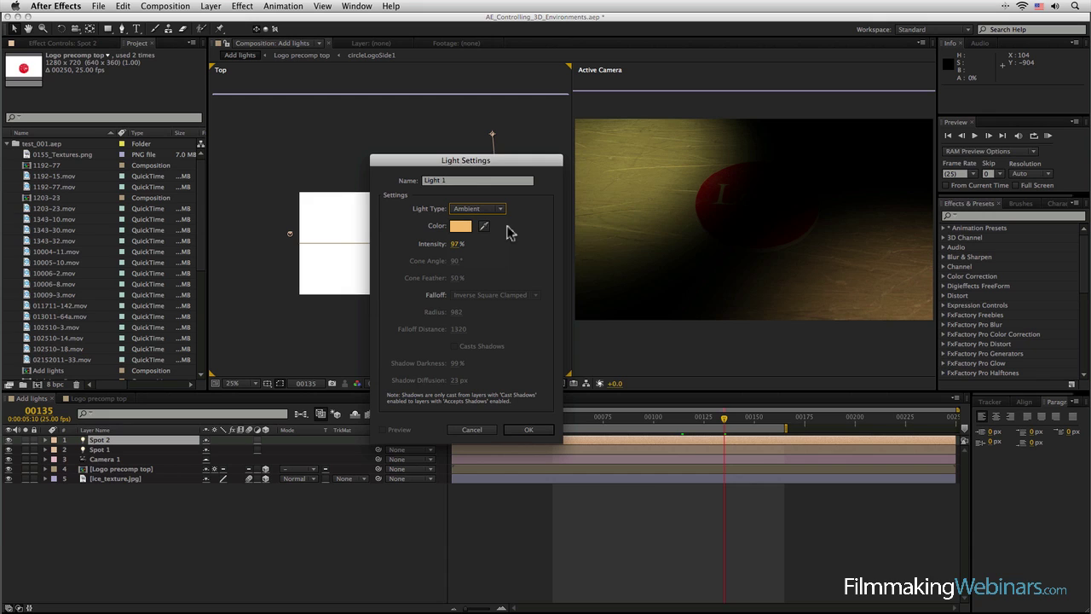
left_click(483, 211)
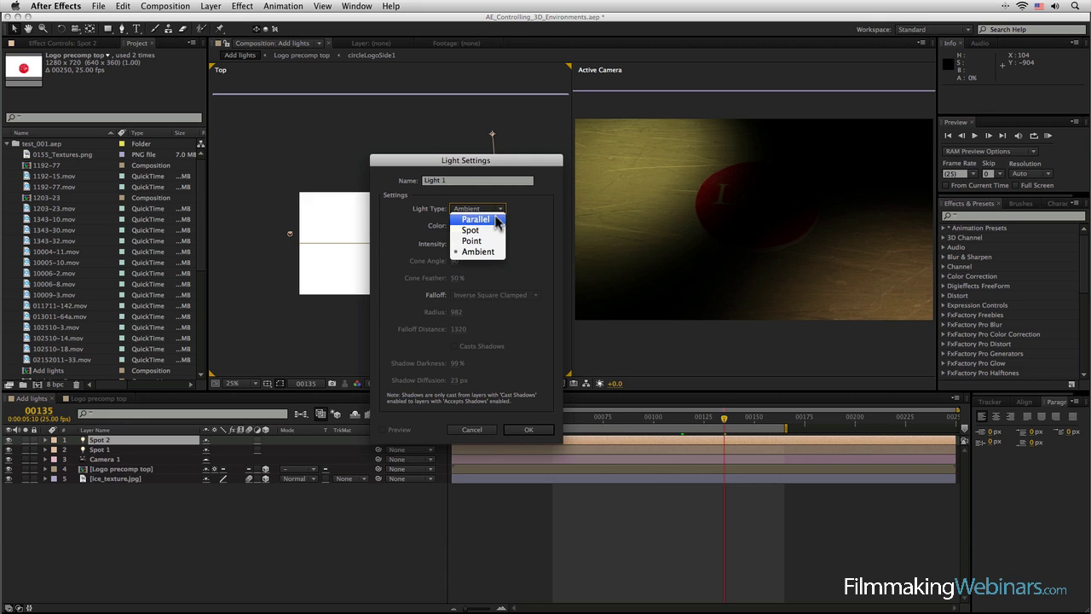
left_click(471, 213)
Step: Give the parallel light Falloff None and a pale blue colour (DAF4FF)
left_click(498, 295)
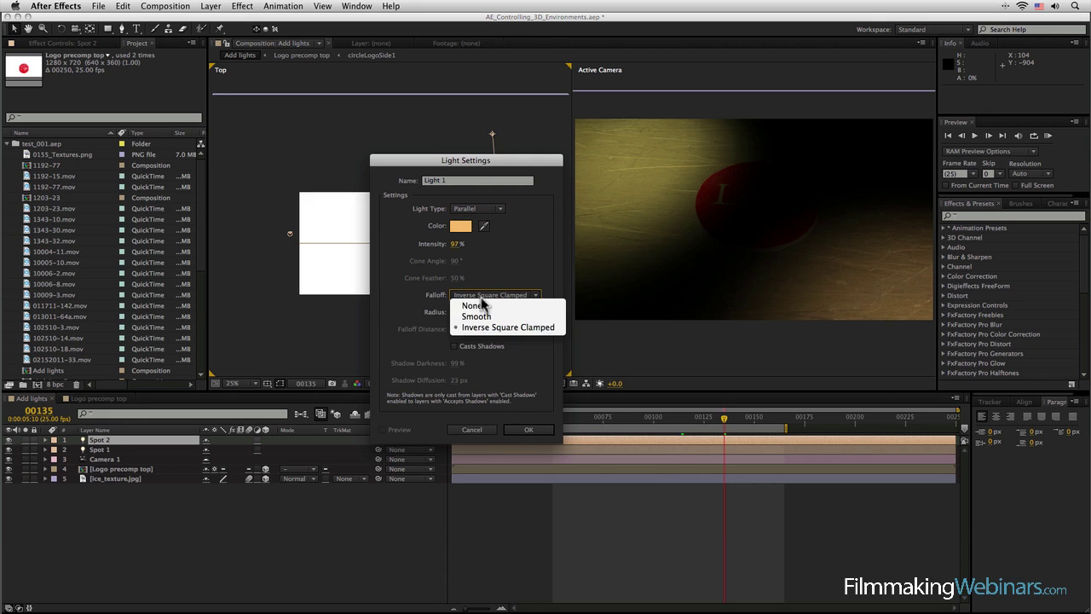
left_click(469, 305)
left_click(460, 226)
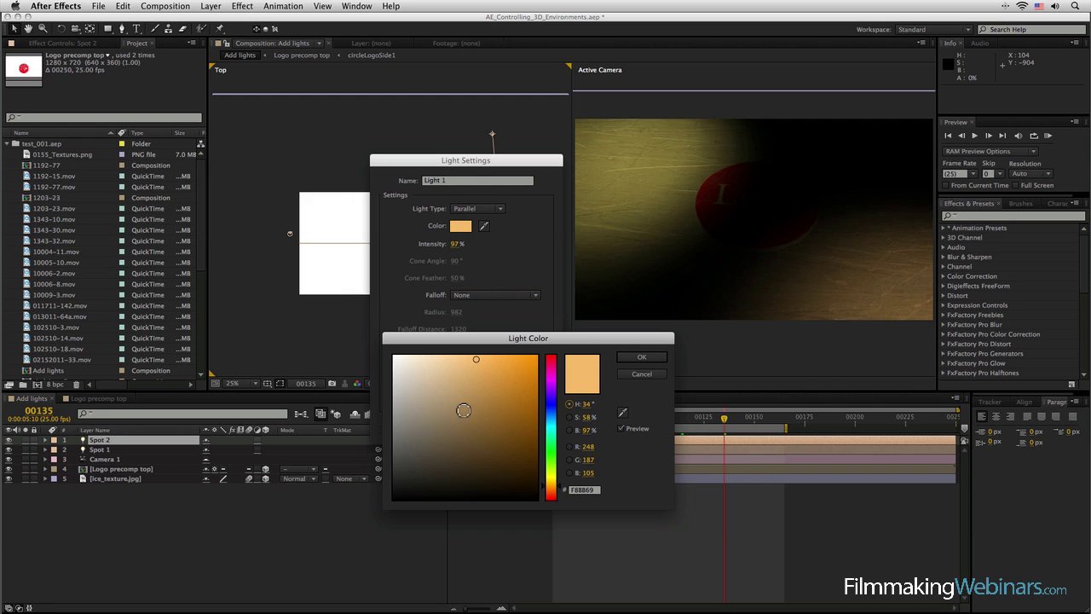
left_click_drag(549, 436, 549, 419)
left_click_drag(417, 355, 413, 353)
left_click(632, 358)
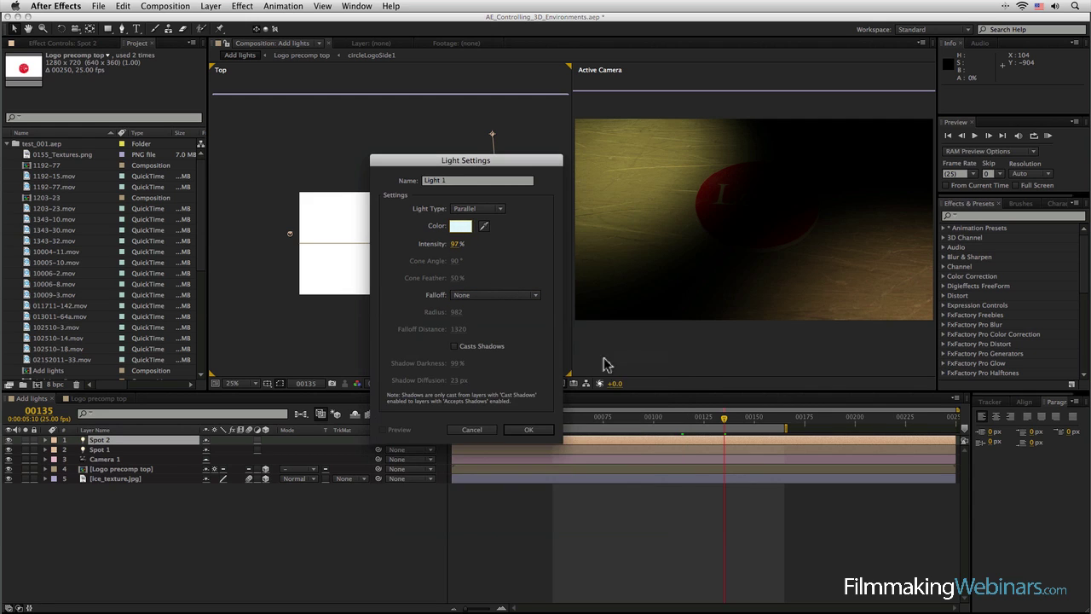
Step: Create the parallel light, then move it and its point of interest across the logo in Top view
left_click(528, 430)
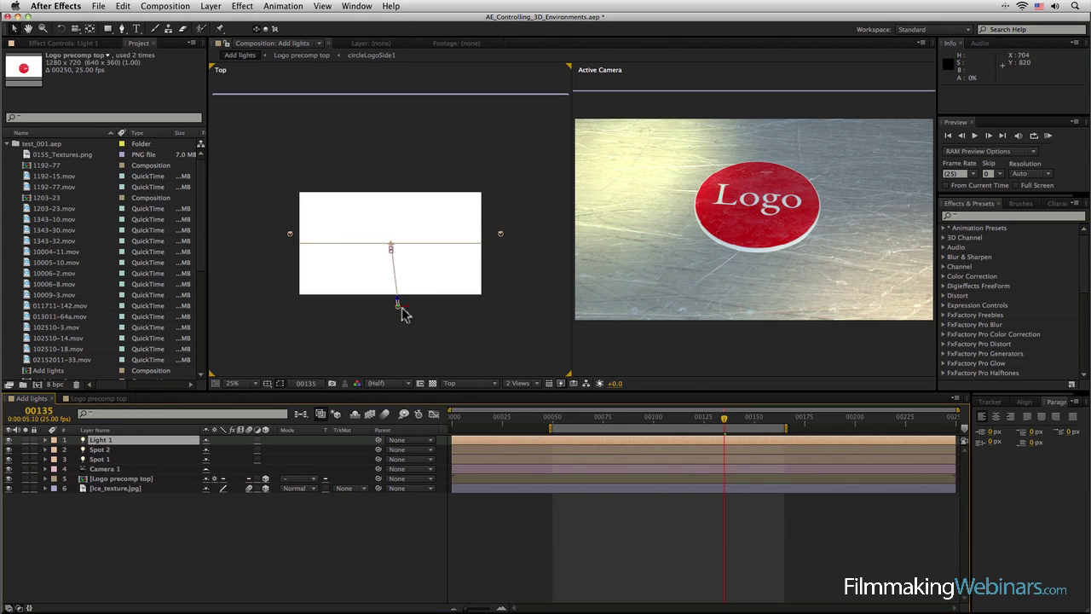
scroll(404, 334, "up", 4)
left_click_drag(441, 336, 434, 163)
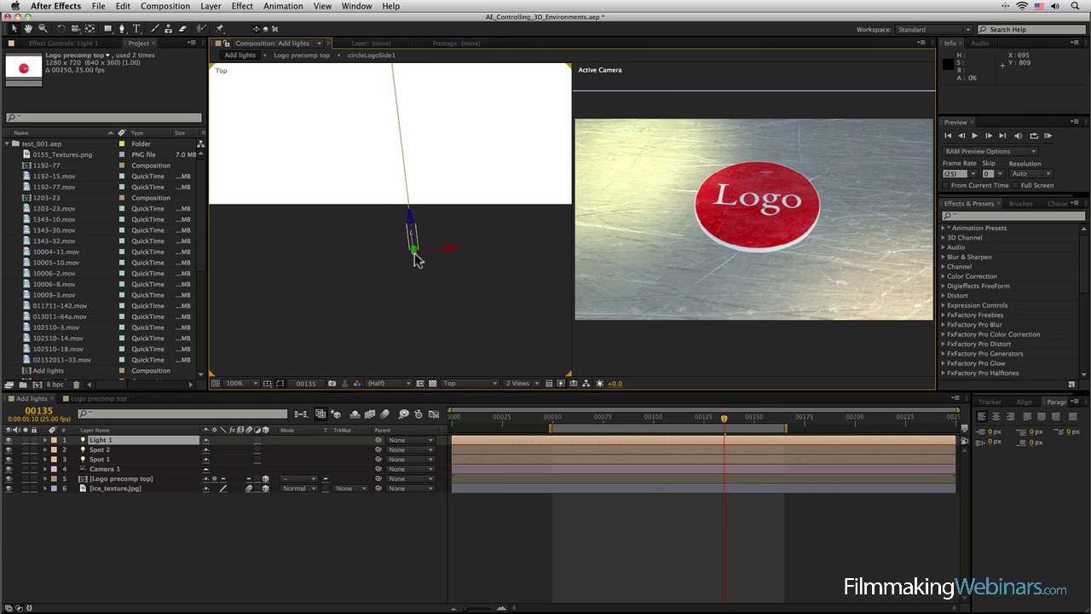
left_click_drag(415, 260, 453, 314)
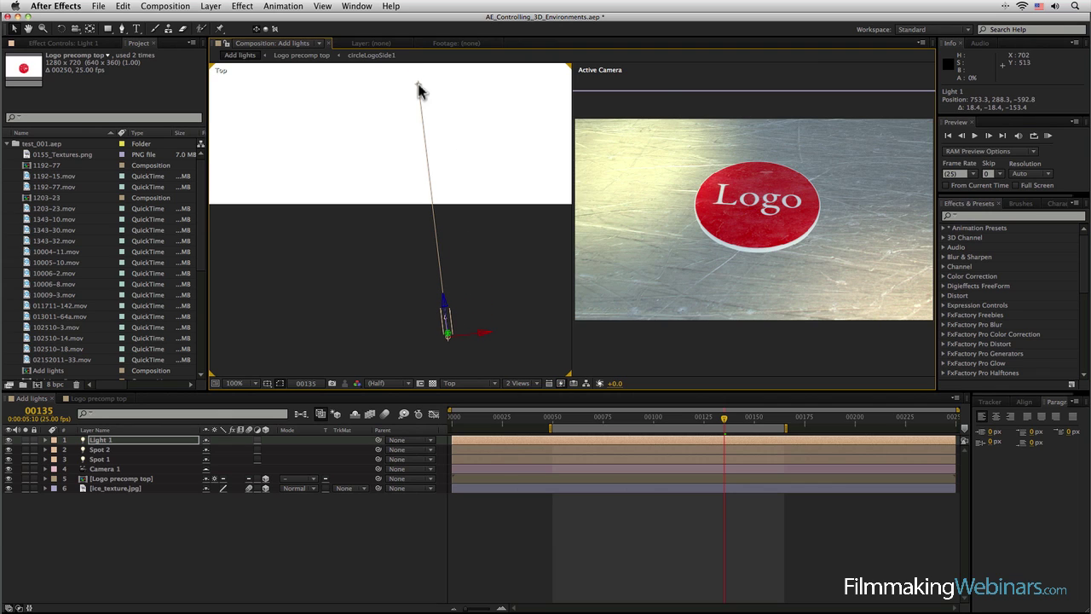
left_click_drag(418, 85, 476, 87)
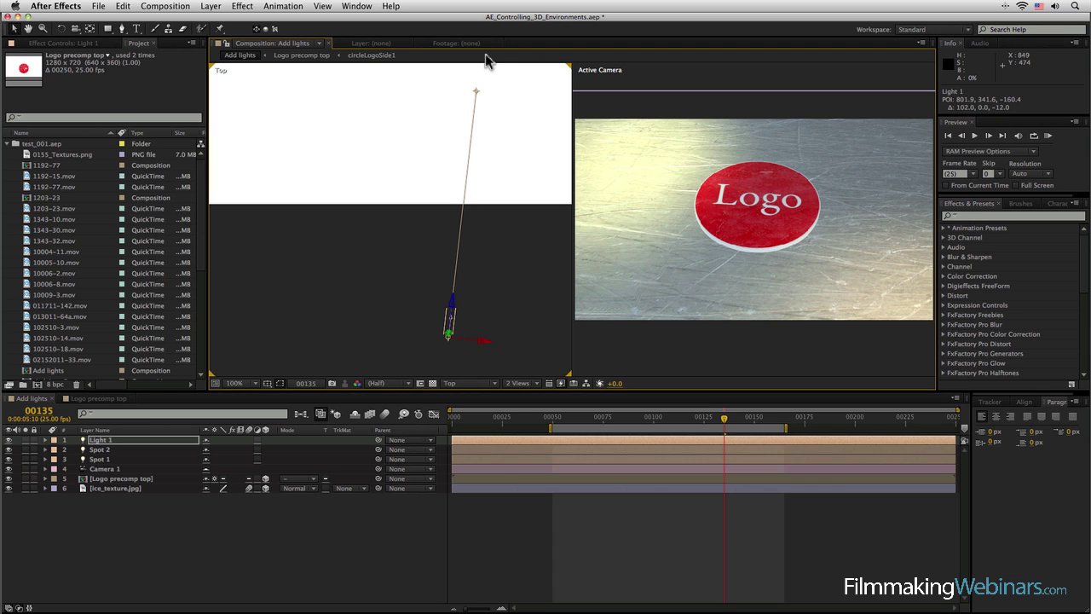
scroll(427, 205, "down", 4)
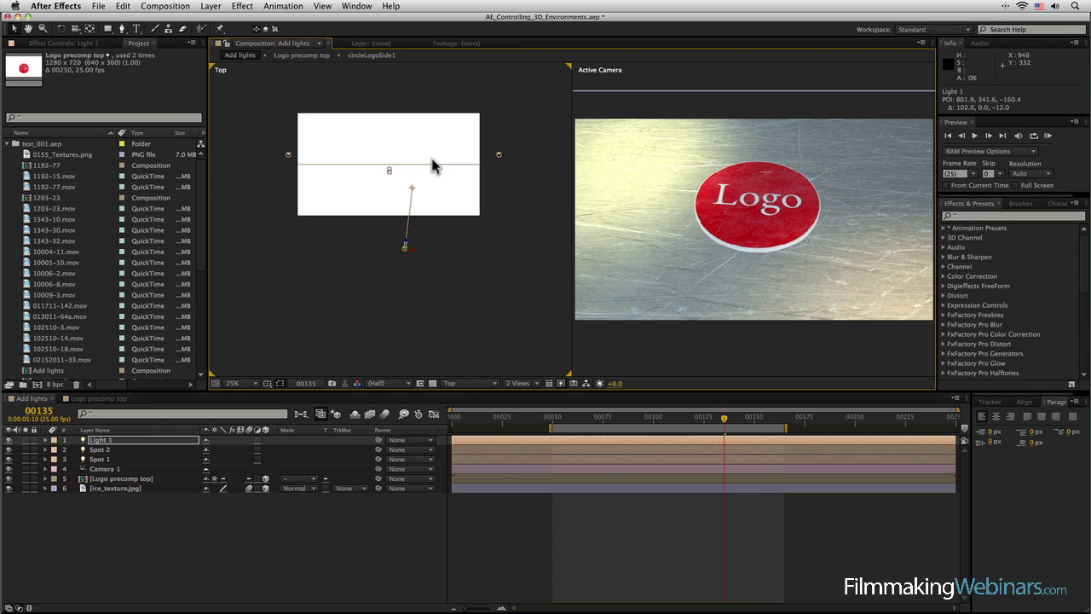
left_click_drag(413, 189, 400, 211)
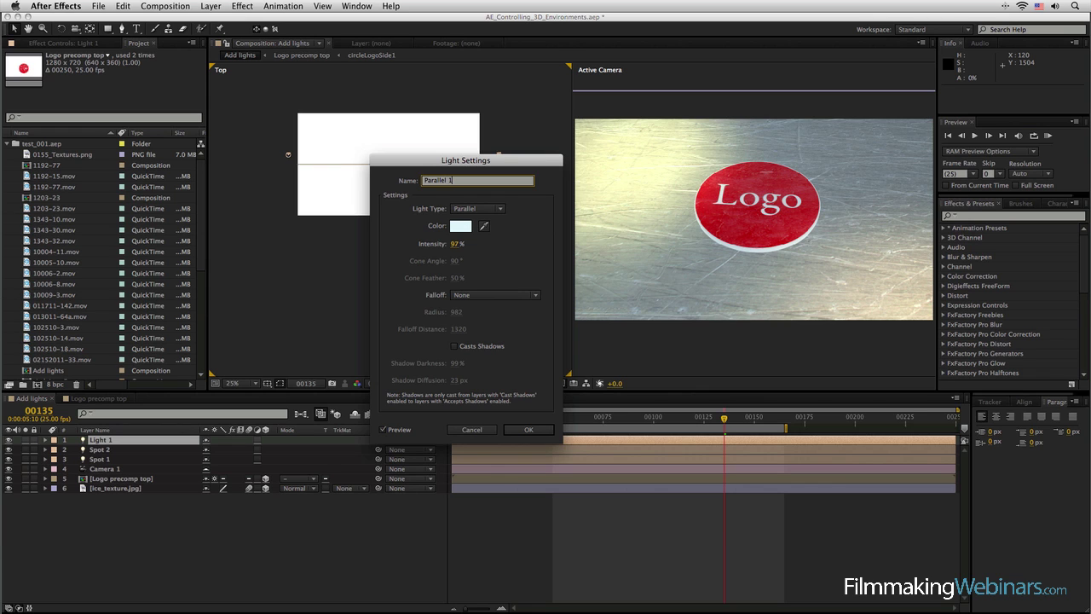
Step: Give Parallel 1 63% intensity, enable Casts Shadows and adjust Shadow Darkness
mouse_move(456, 244)
left_mouse_down()
mouse_move(429, 243)
mouse_move(441, 245)
left_mouse_up()
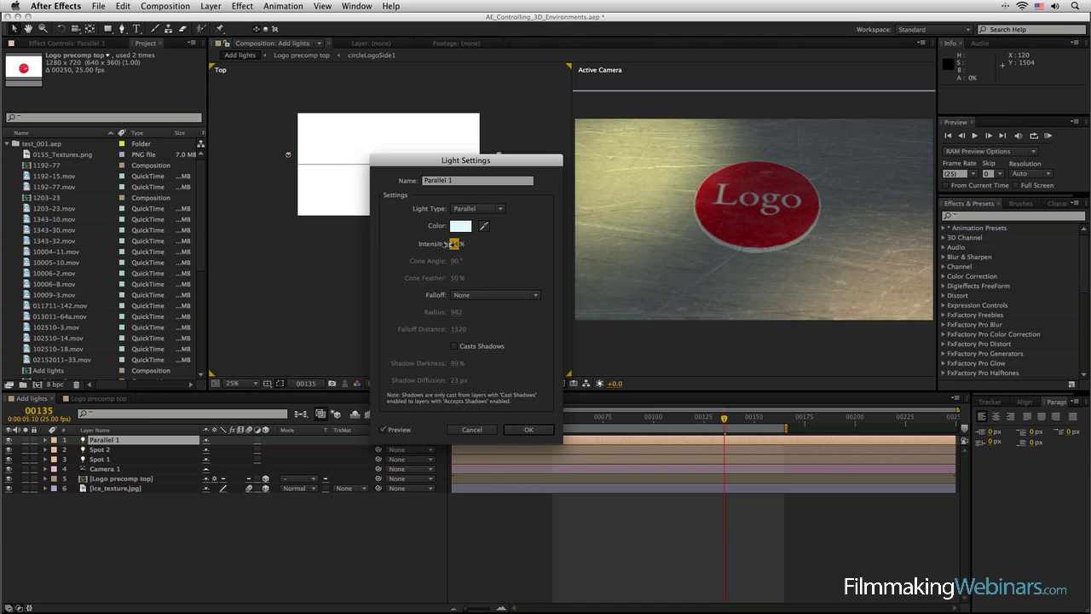
left_click_drag(453, 245, 464, 246)
left_click(454, 346)
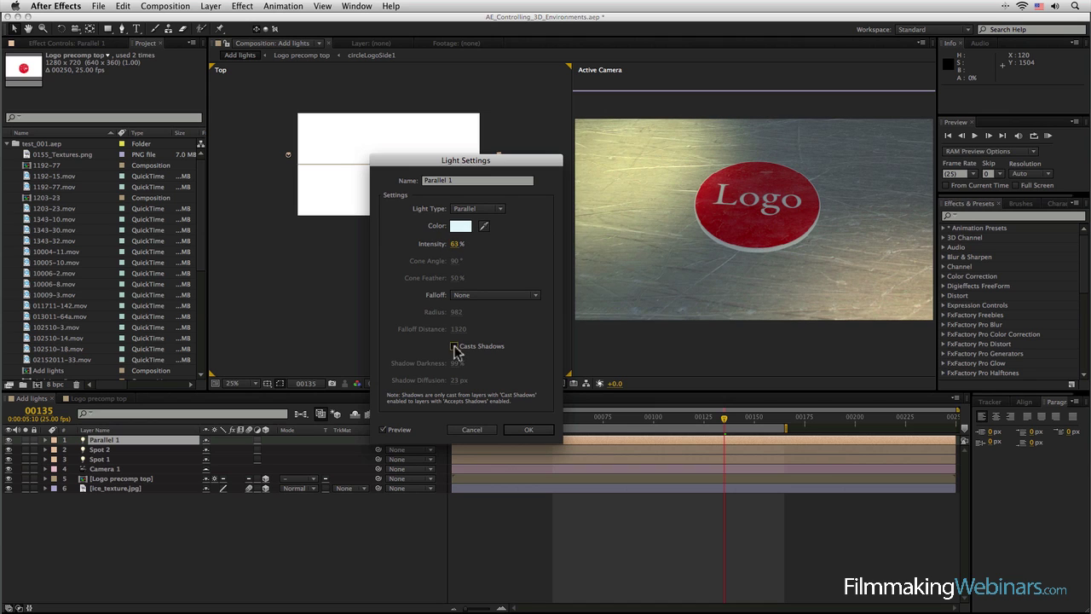
mouse_move(454, 363)
left_mouse_down()
mouse_move(382, 369)
mouse_move(444, 380)
mouse_move(469, 367)
left_mouse_up()
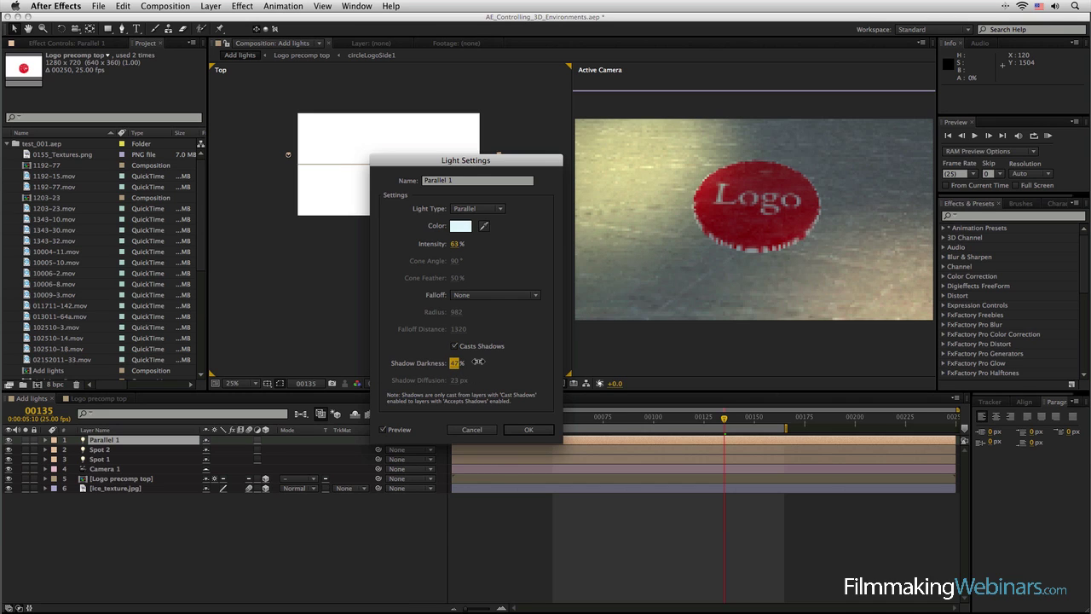
left_click(526, 430)
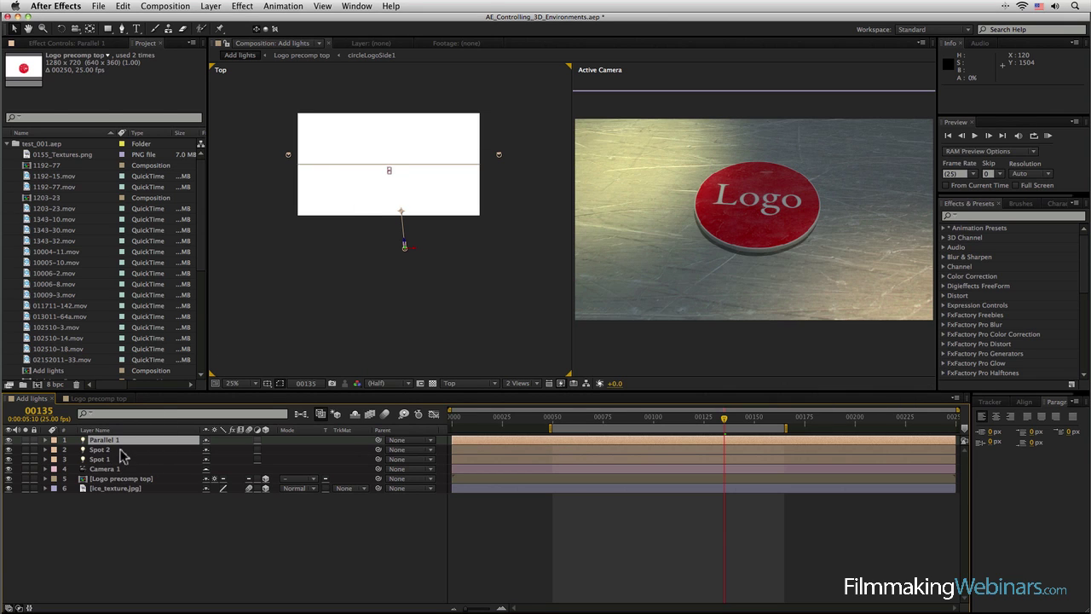
Step: Make Spot 2 cast shadows with 50% darkness and 5 px diffusion
double_click(123, 451)
left_click(465, 350)
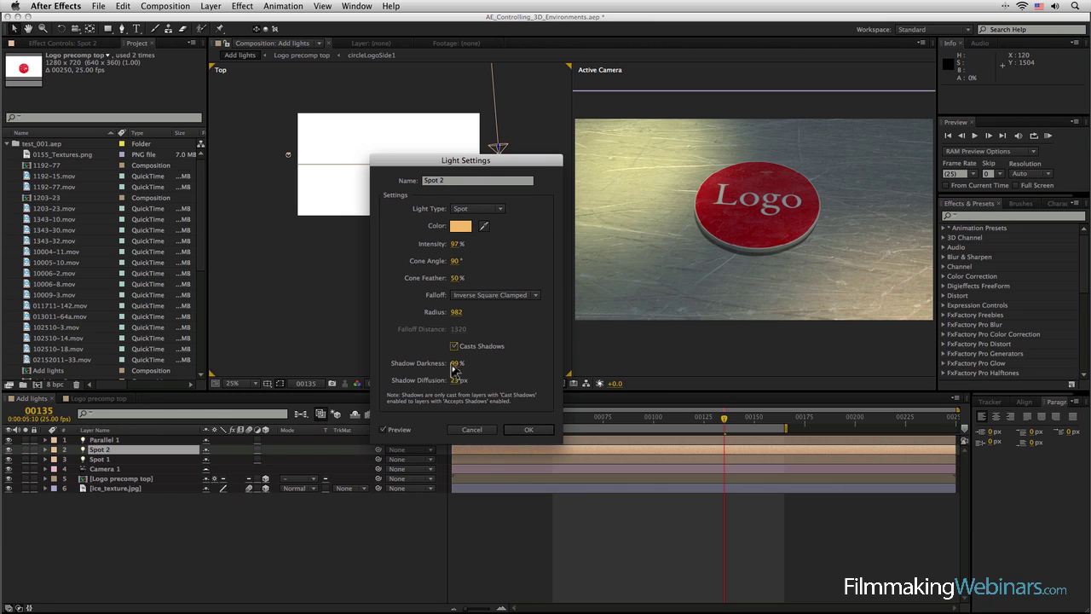
left_click(466, 364)
left_click(468, 370)
key("Tab")
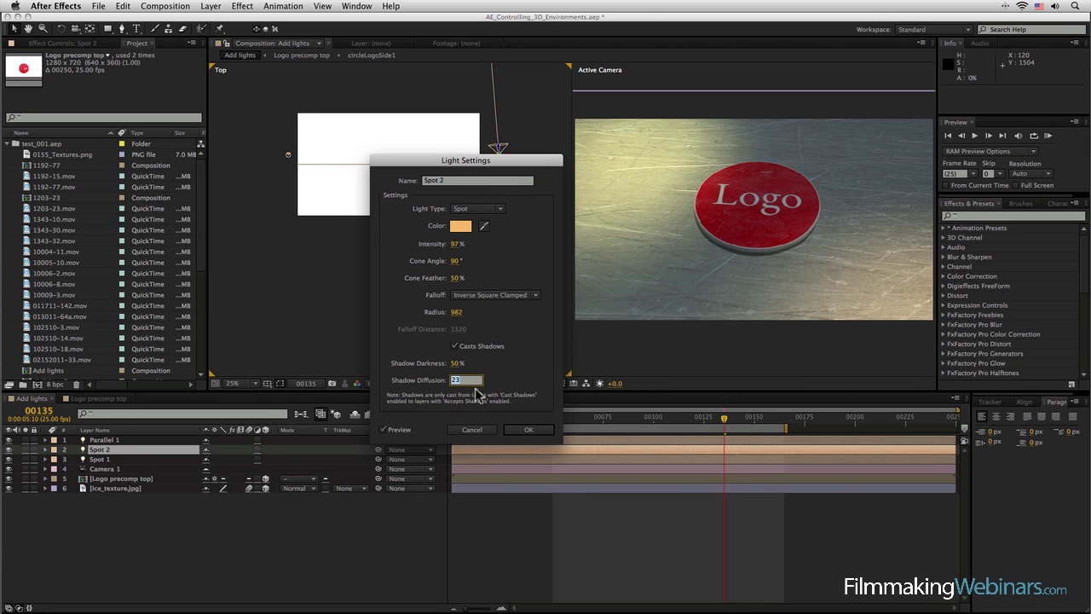
type("5")
key("Tab")
left_click(530, 429)
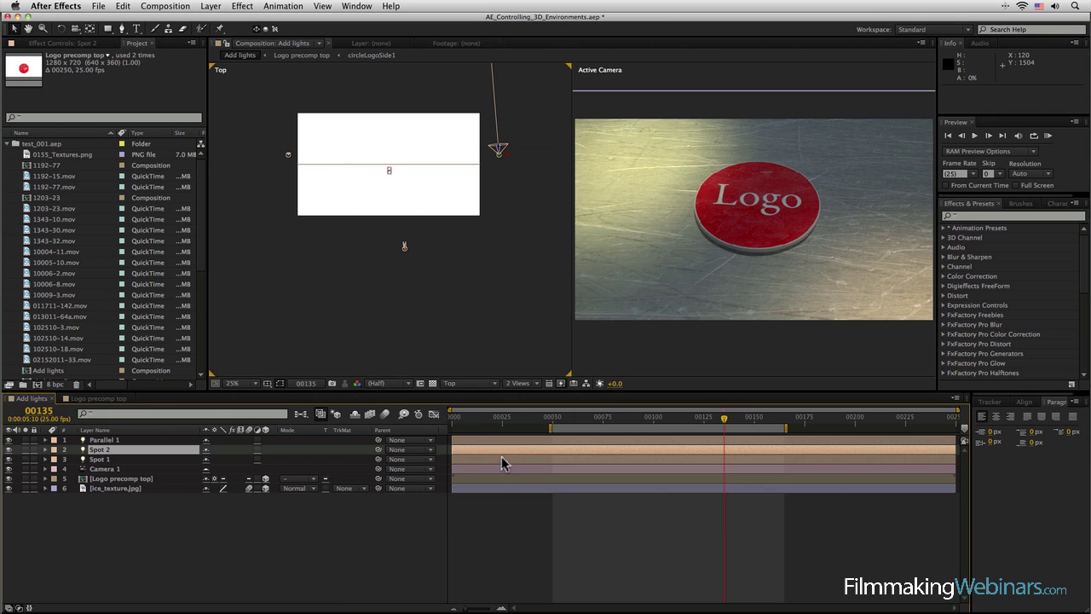
Step: Make Spot 1 cast shadows with 50% darkness and 5 px diffusion
double_click(117, 459)
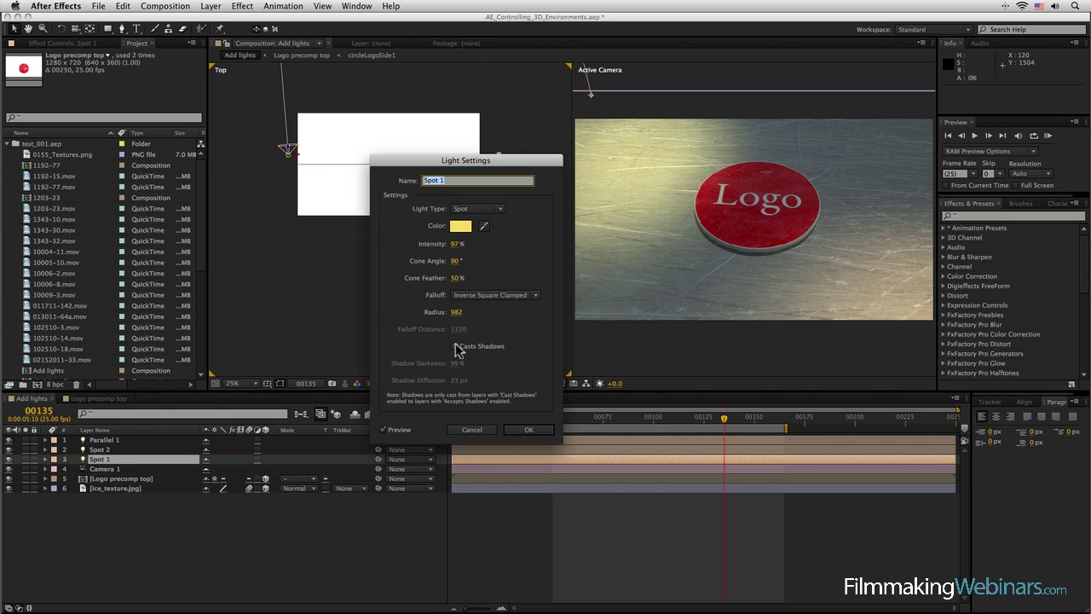
left_click(455, 346)
left_click(458, 363)
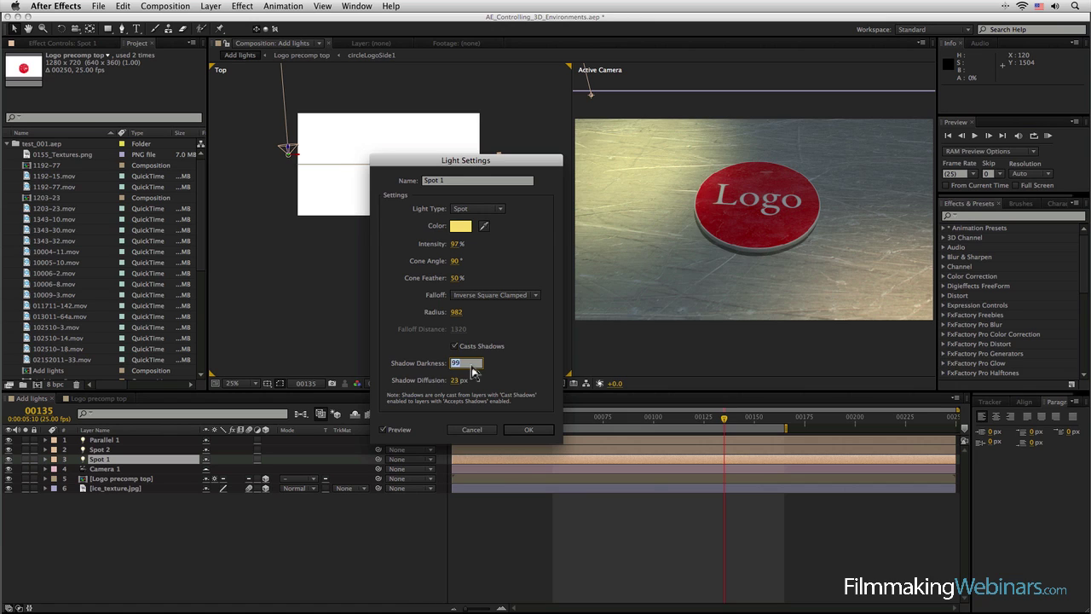
type("50")
key("Tab")
type("5")
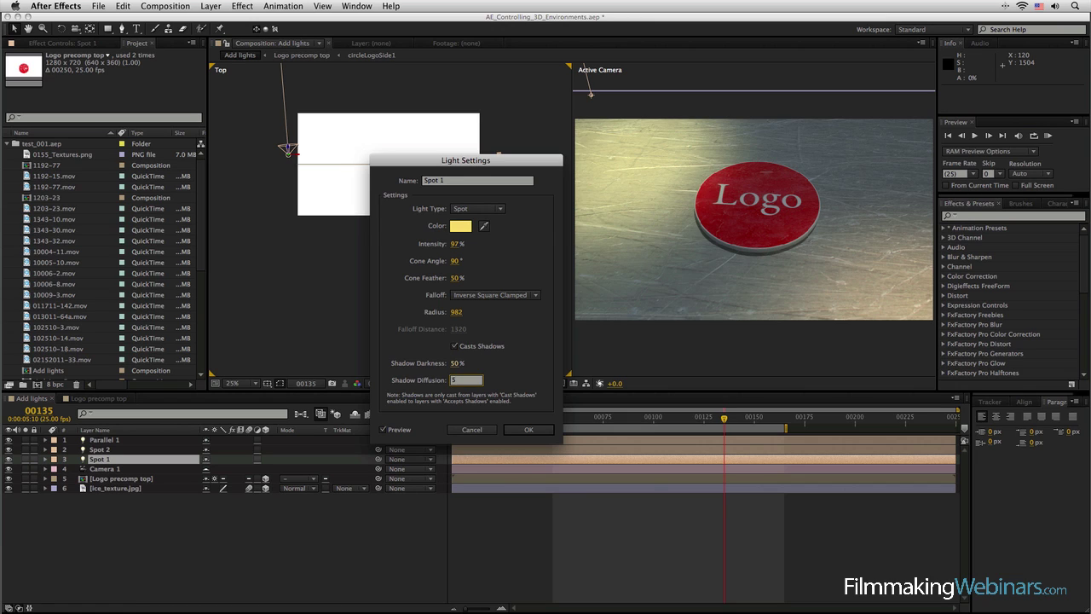
key("Tab")
key("Return")
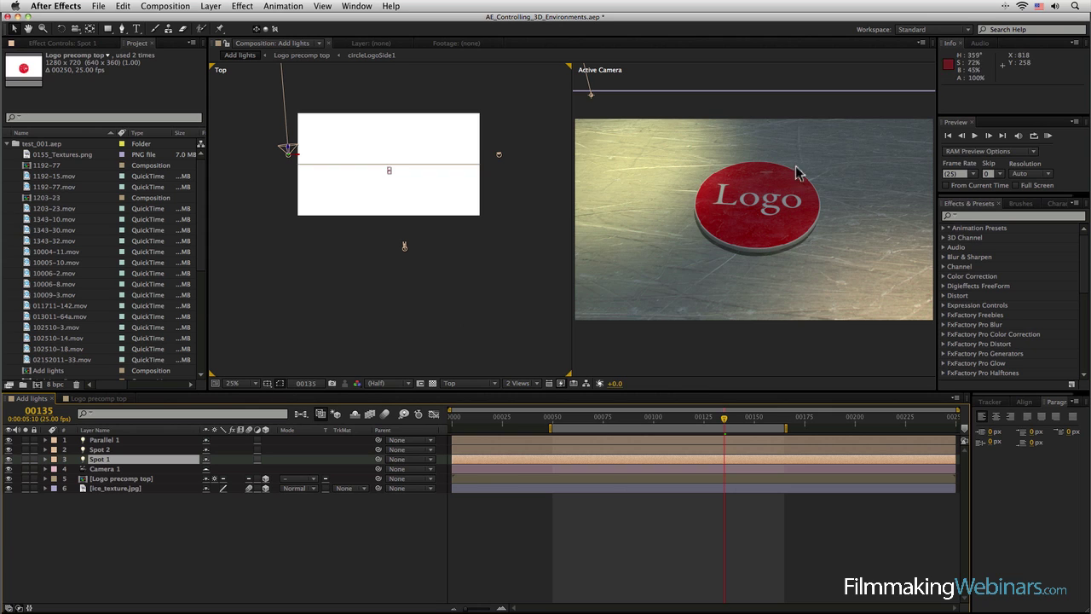
Step: Deselect Spot 1 and start another new light, keeping the Spot light type
left_click(151, 524)
left_click(210, 6)
mouse_move(218, 19)
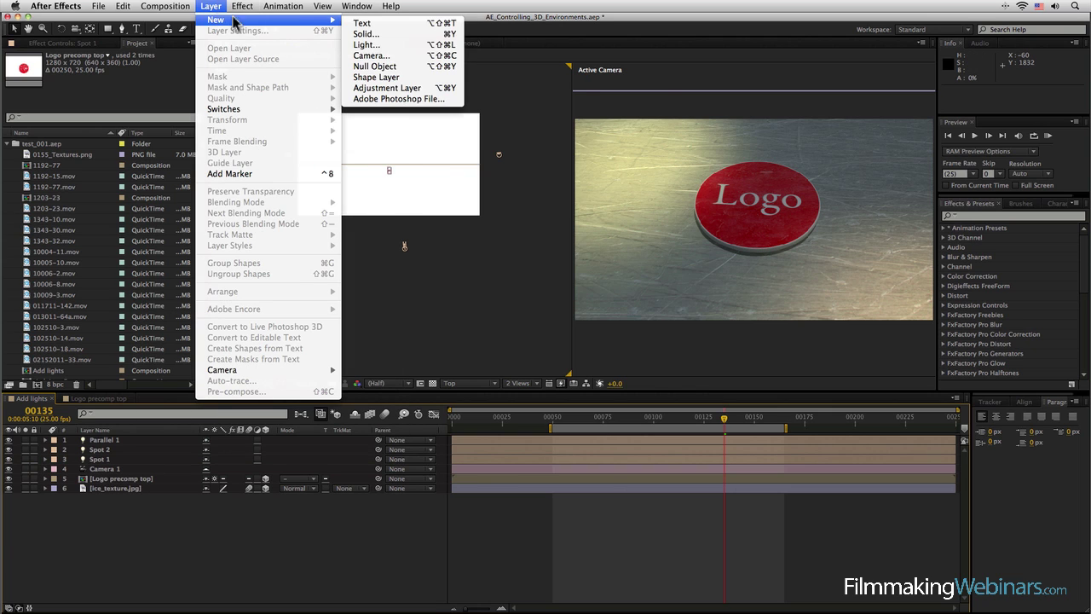
left_click(377, 45)
left_click(510, 208)
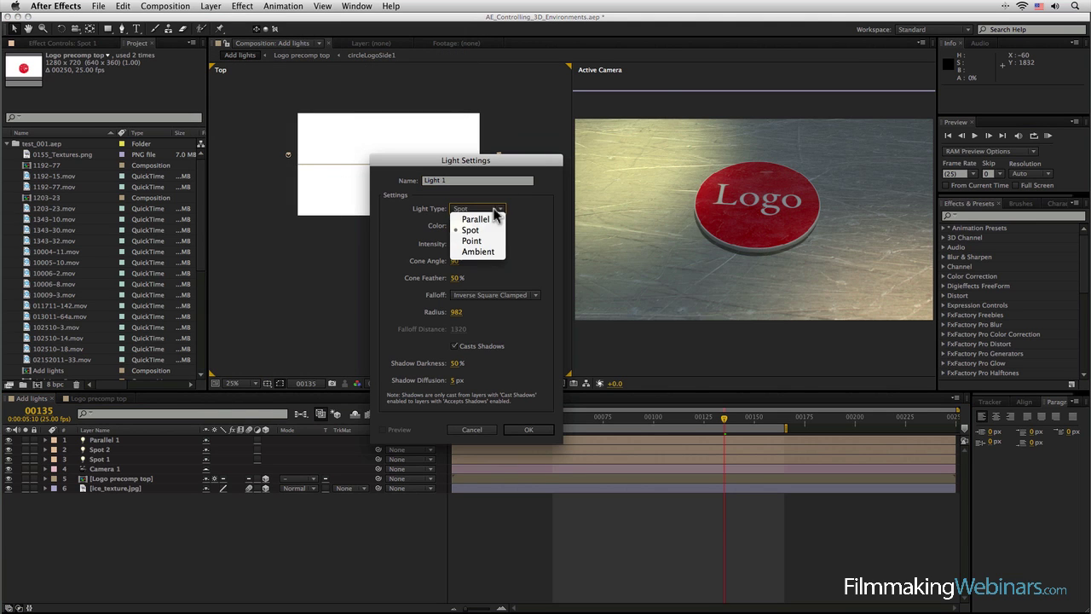
left_click(539, 219)
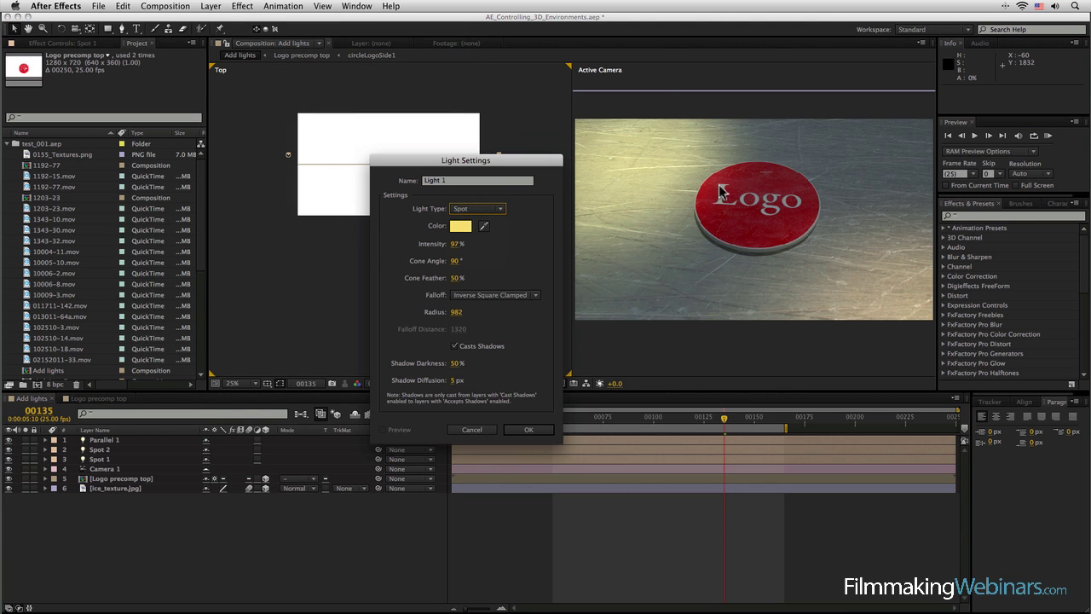